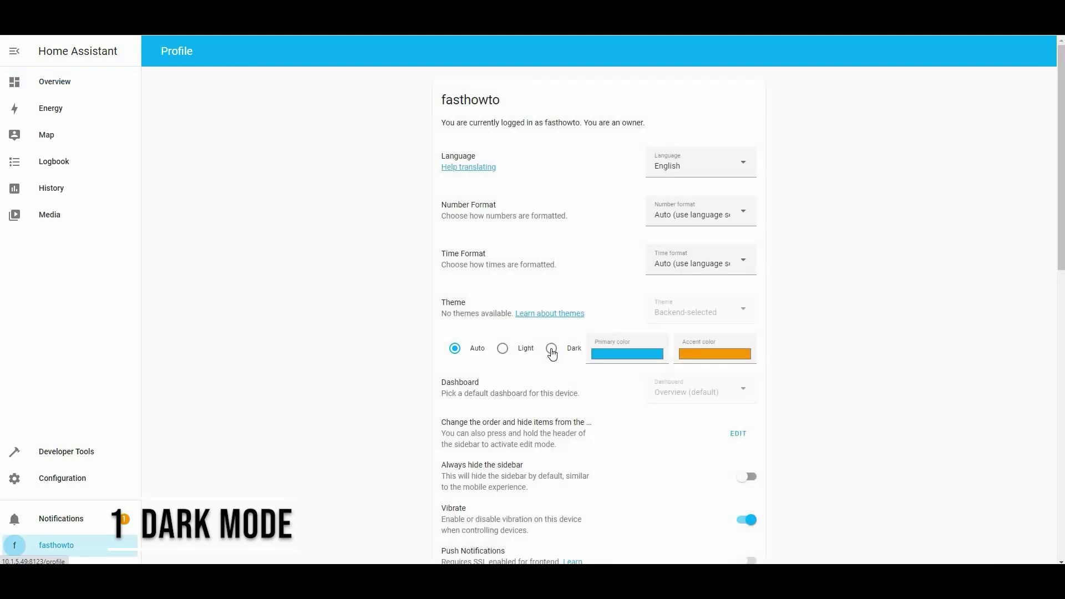
Select the Dark theme, enable Advanced Mode on the Profile page, then go to Configuration
click(552, 349)
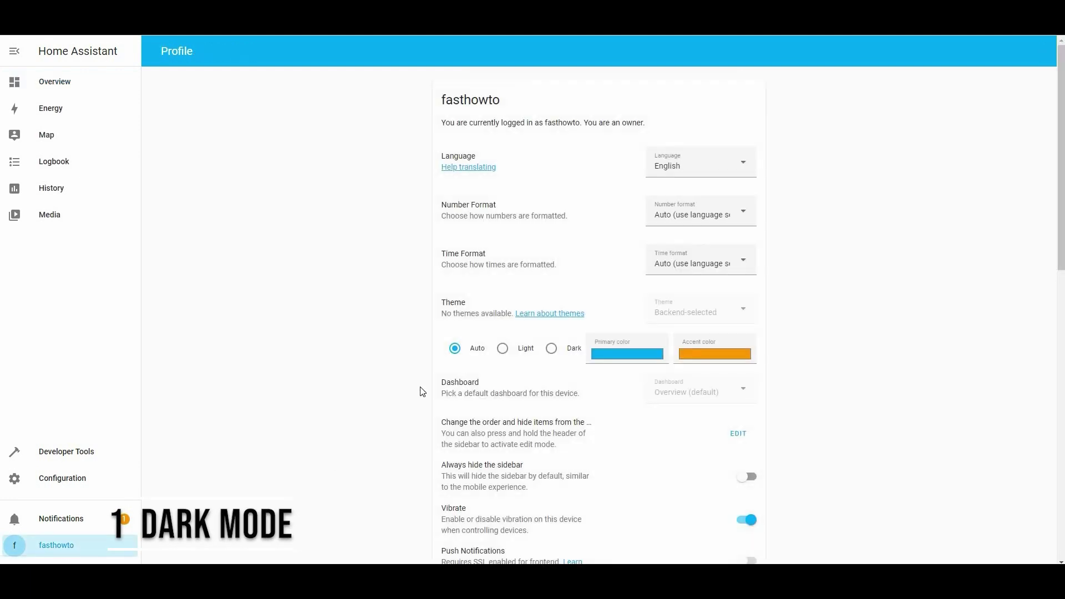
scroll(433, 351, down, 5)
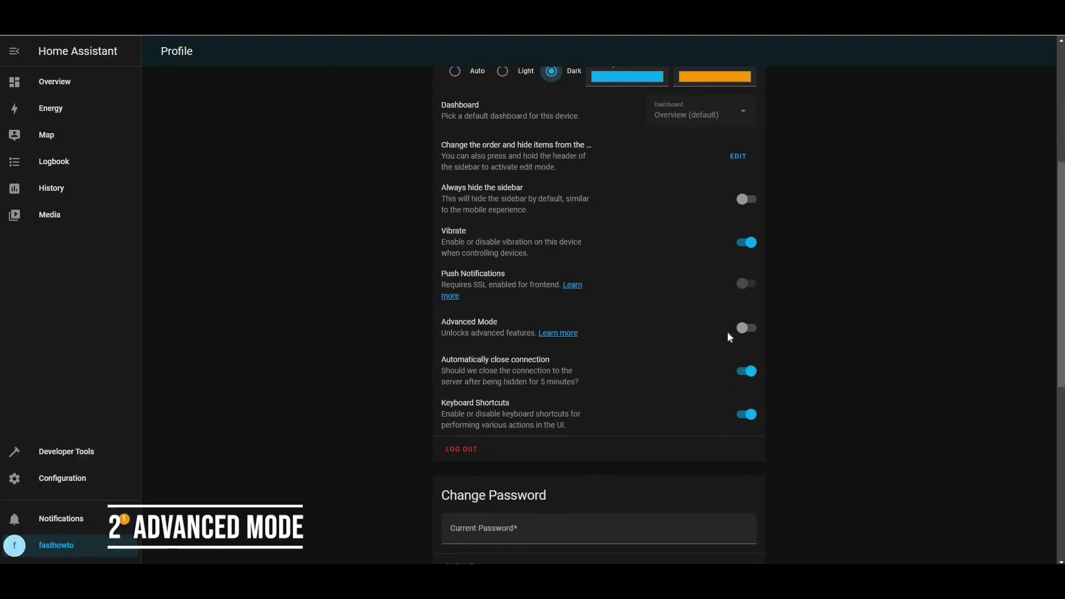
click(750, 332)
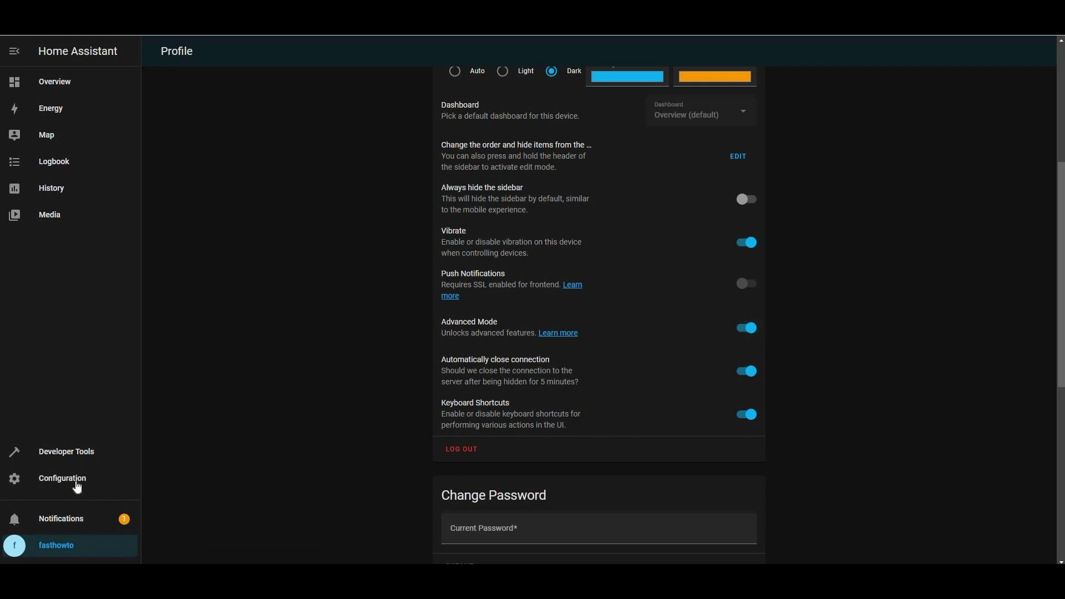
click(76, 485)
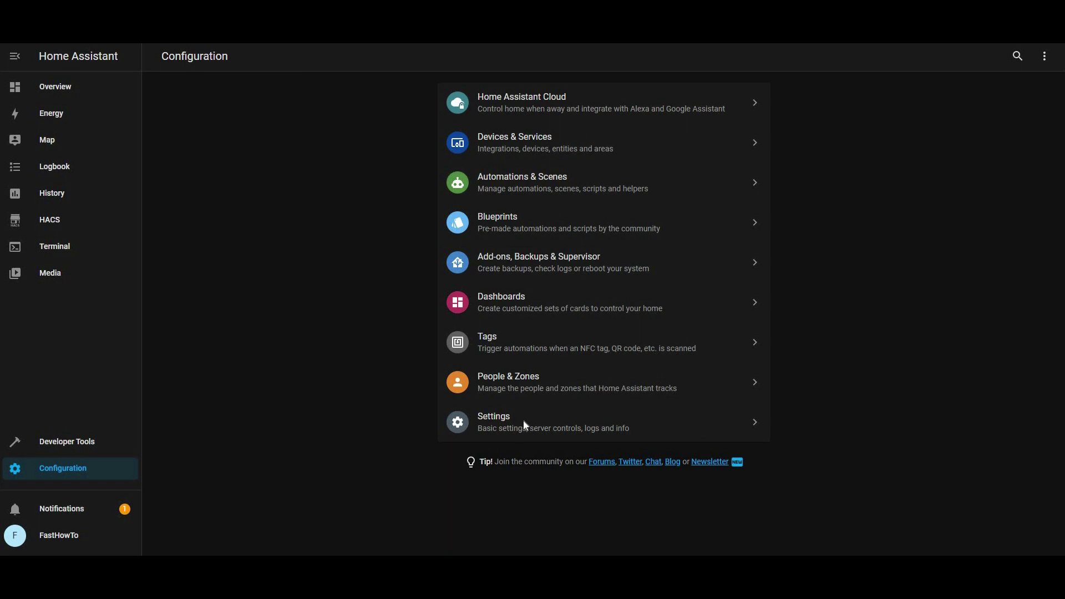
Open the General settings and zoom the location map out to a world view
click(525, 423)
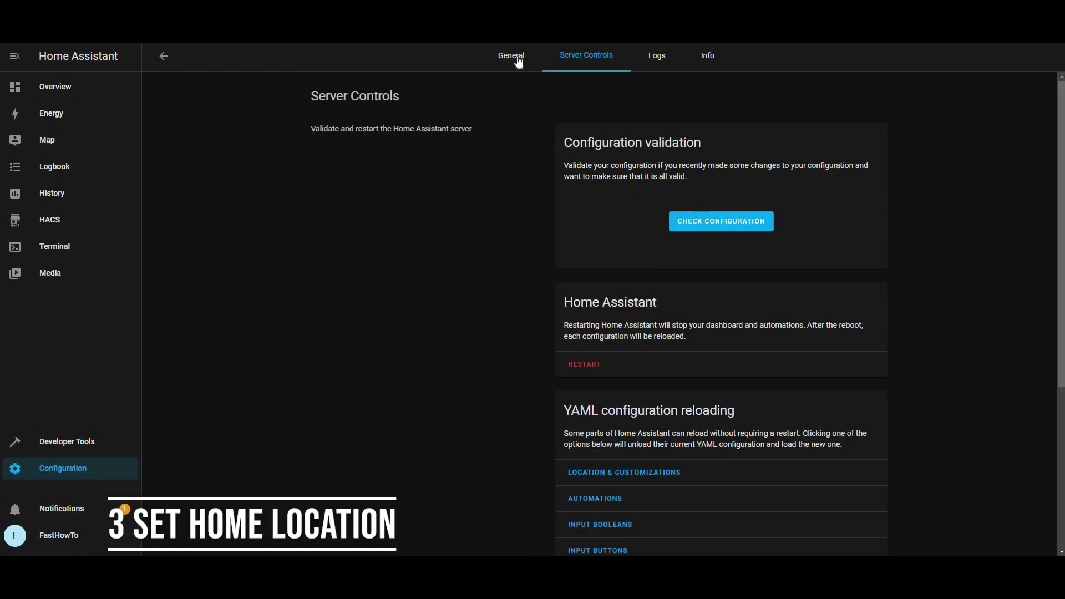
click(517, 58)
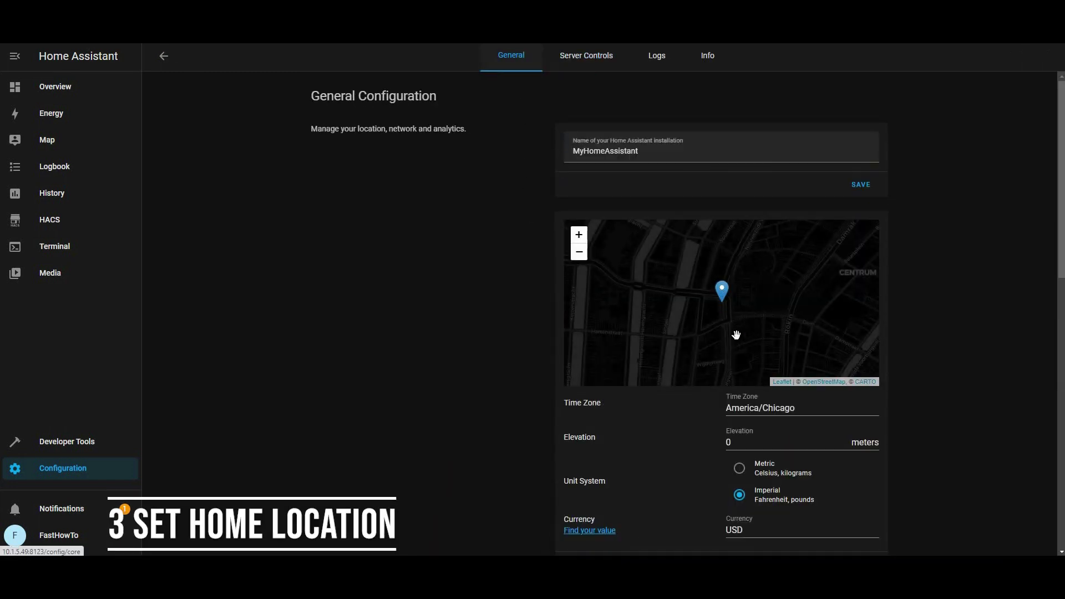
click(579, 254)
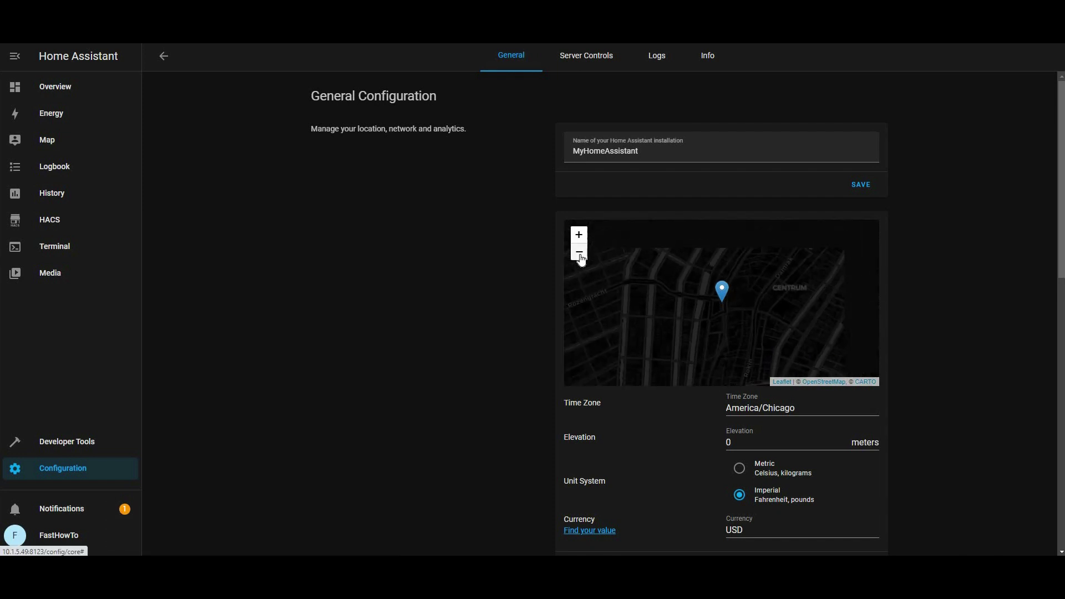
click(579, 254)
click(580, 254)
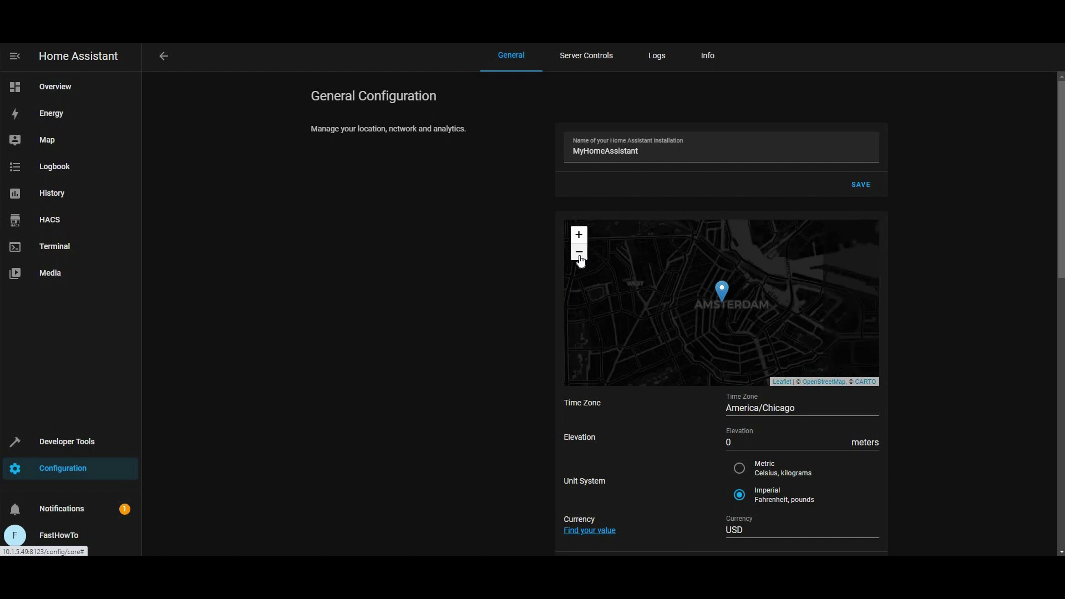
click(579, 254)
click(579, 254)
click(580, 254)
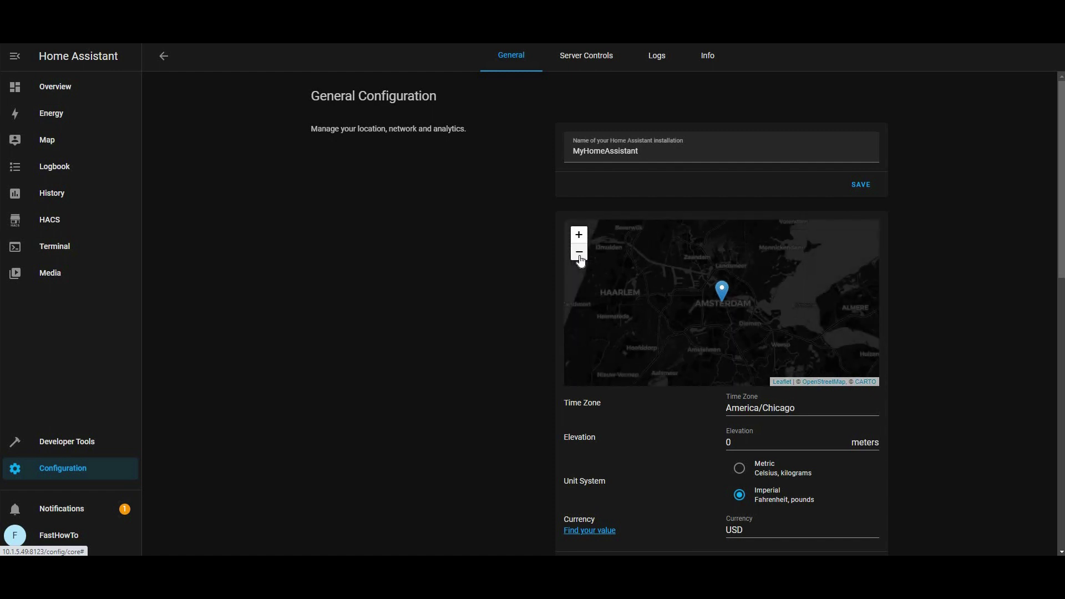
click(579, 254)
click(579, 254)
click(580, 254)
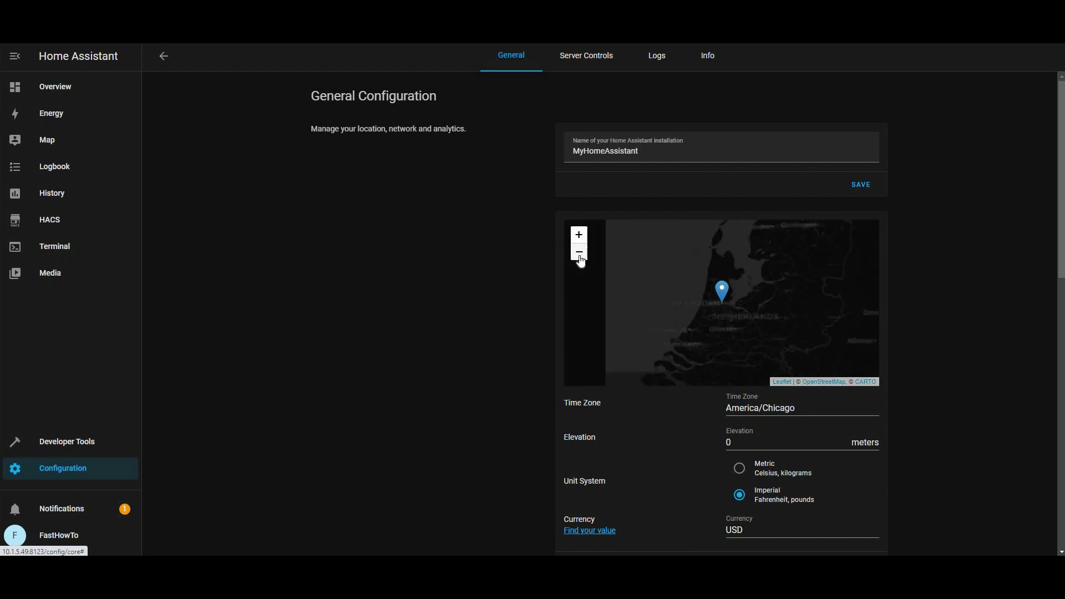
click(579, 254)
click(579, 254)
click(579, 254)
click(579, 254)
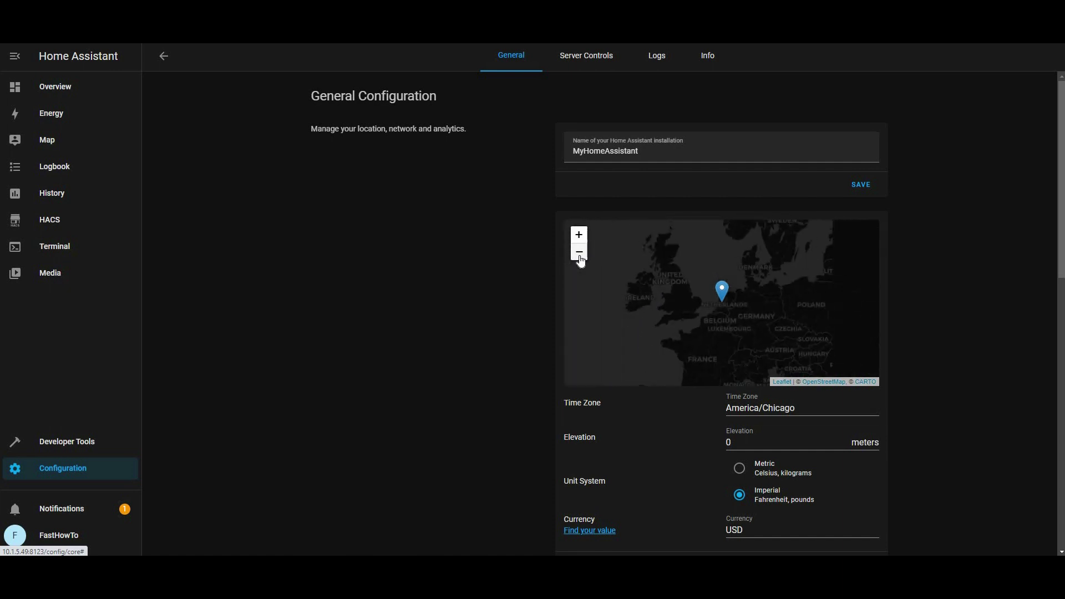
click(579, 254)
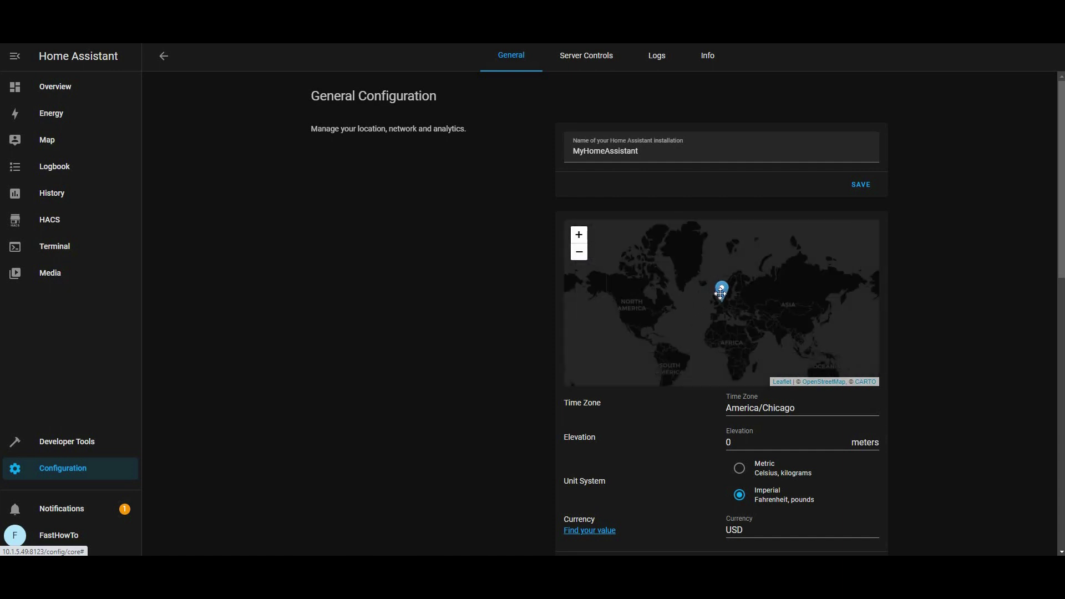
Move the home marker to Downers Grove in North America and save the location
drag(672, 298, 626, 294)
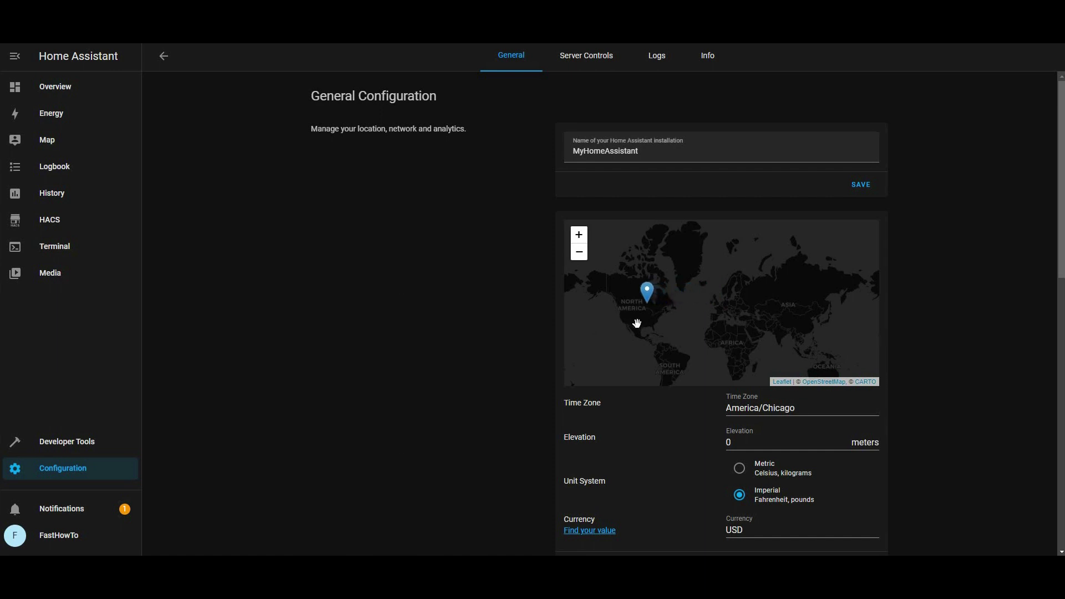
drag(691, 322, 701, 323)
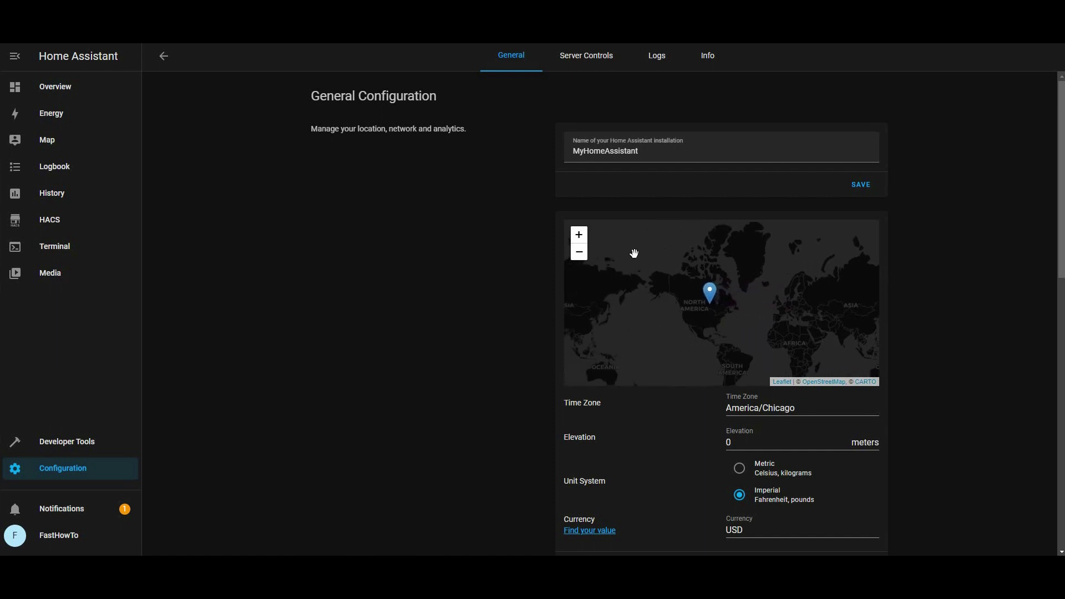
click(579, 236)
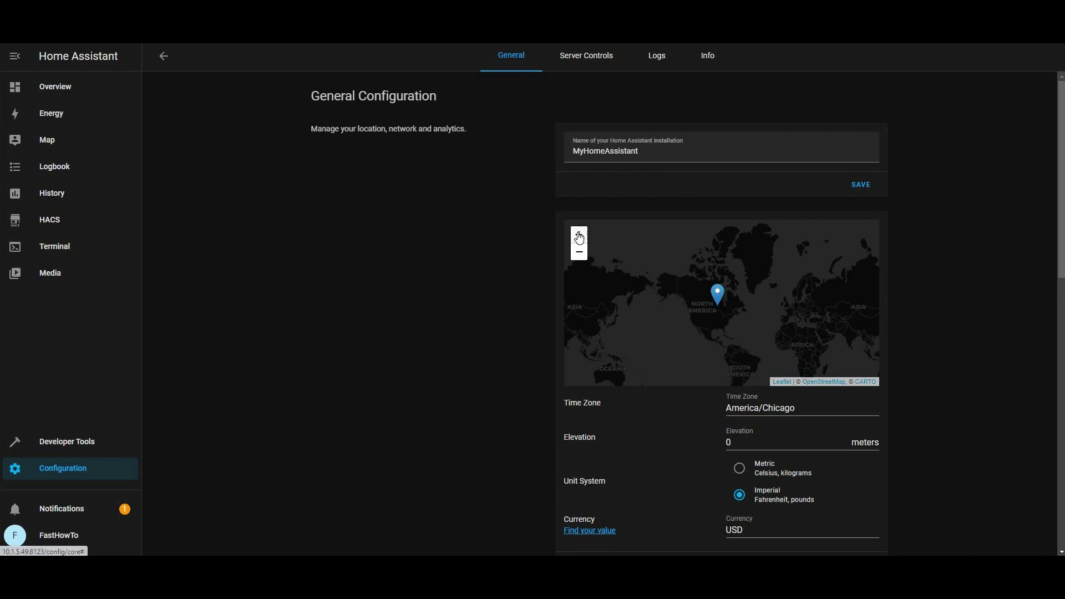
click(579, 235)
click(579, 235)
scroll(797, 249, up, 2)
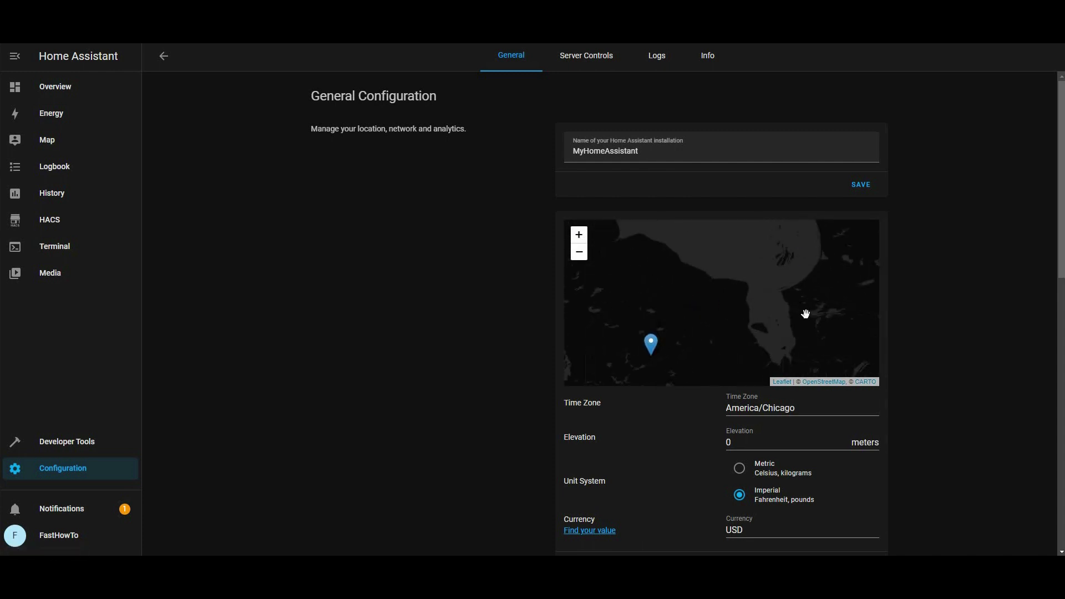
scroll(766, 289, down, 2)
scroll(746, 273, up, 5)
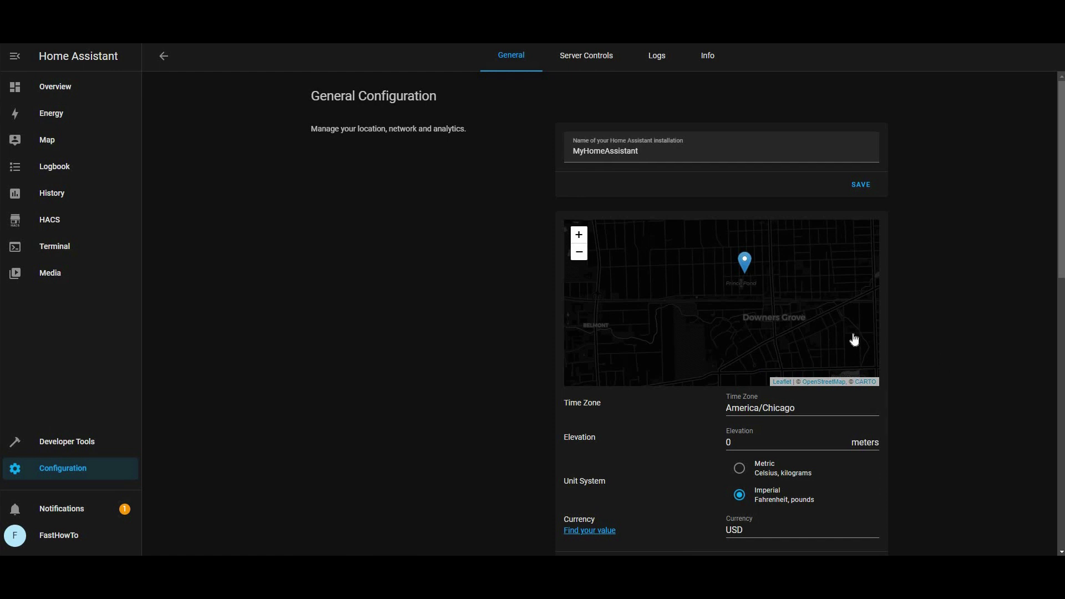
scroll(857, 341, down, 4)
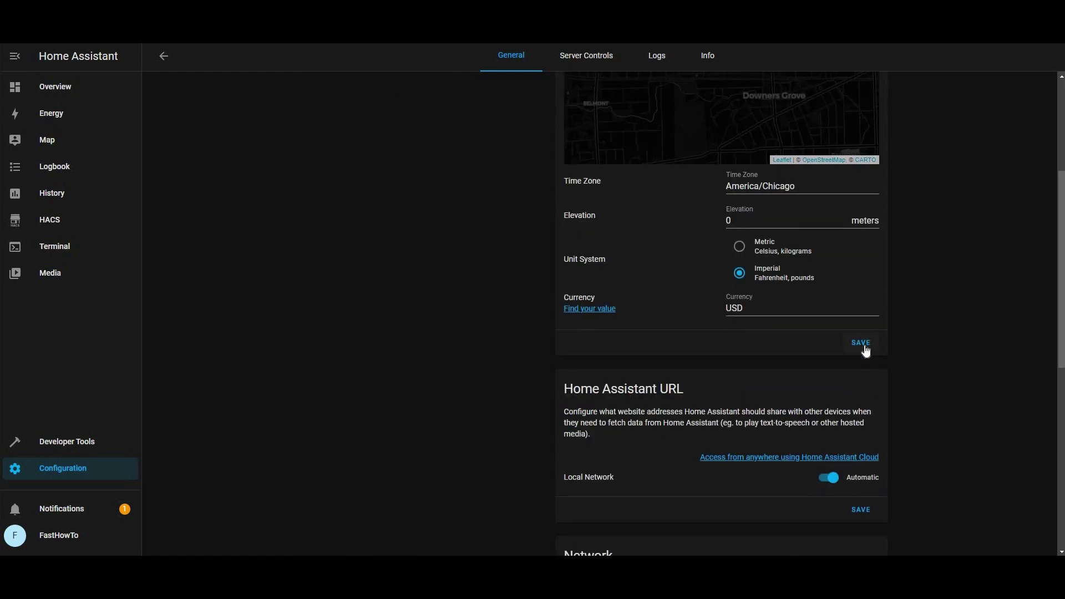
click(863, 345)
Show the Zones map in People & Zones with the home zone marked
click(71, 470)
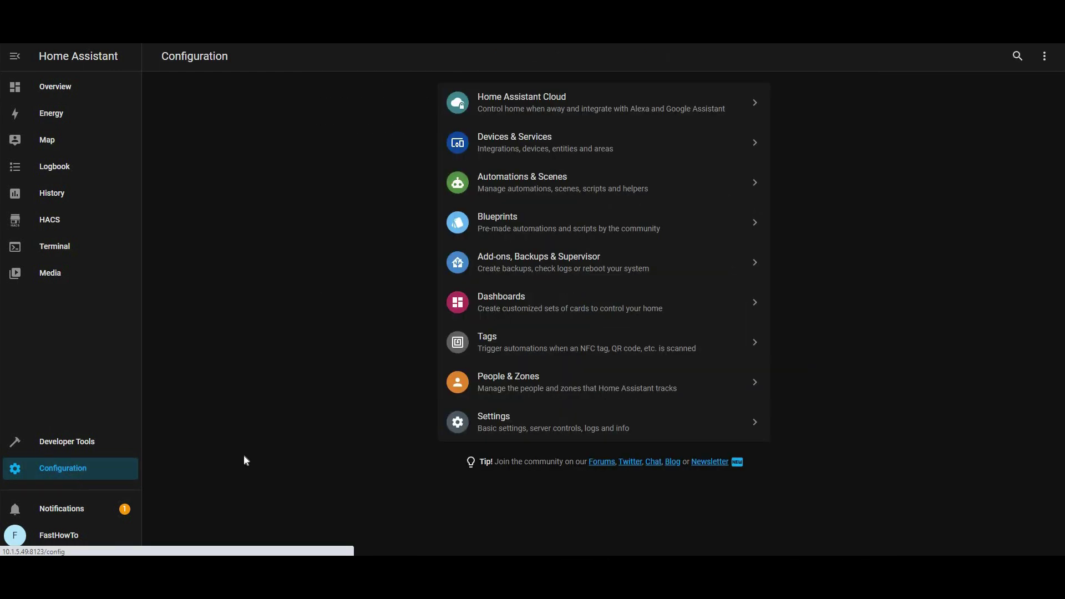
click(552, 383)
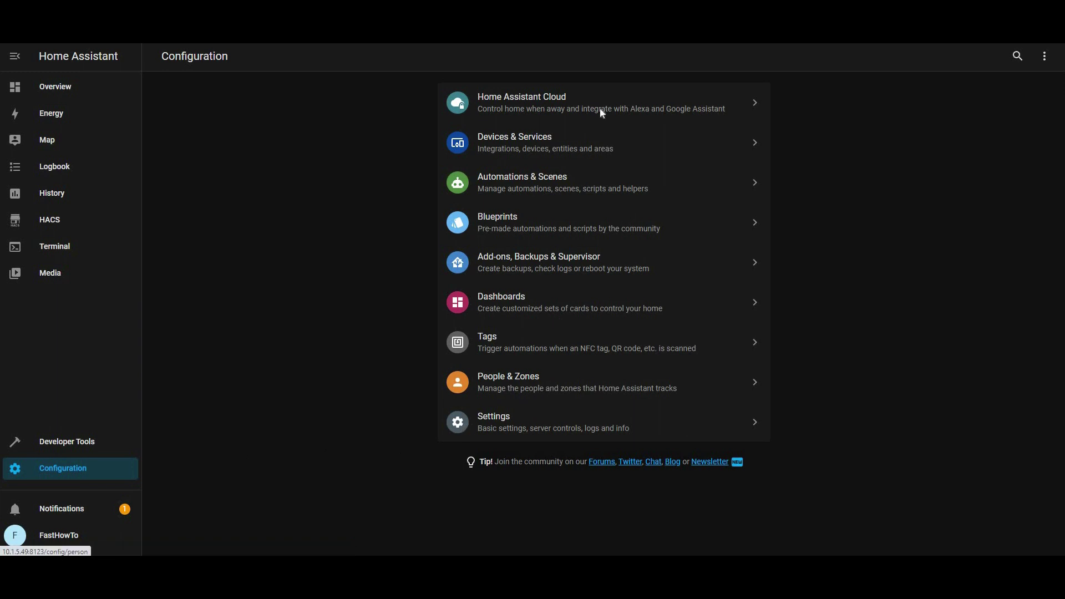
click(614, 61)
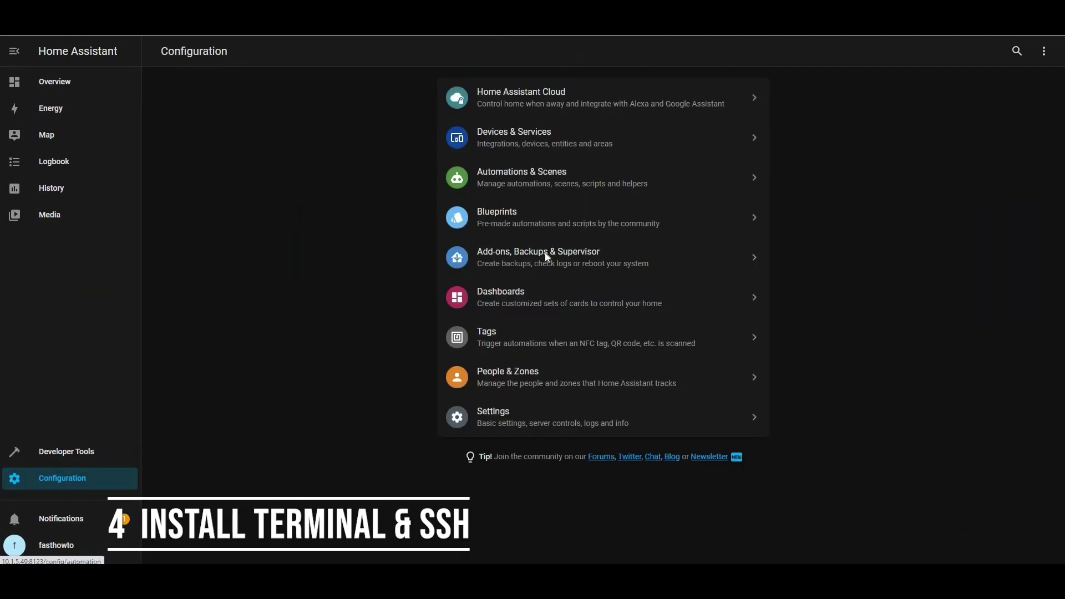
Install the Terminal & SSH add-on from the Add-on Store
click(546, 257)
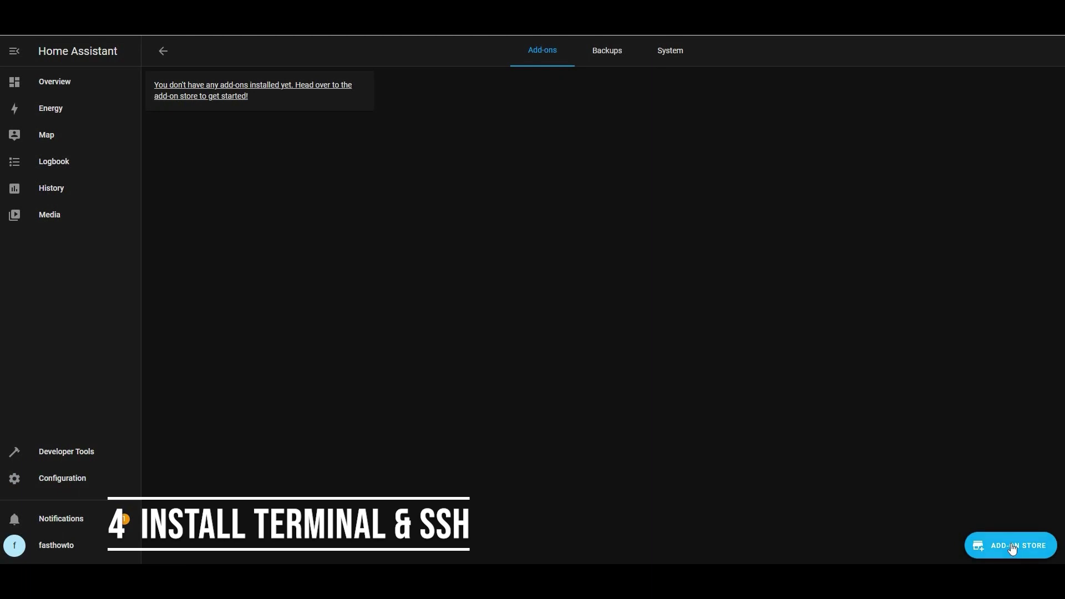
click(1012, 548)
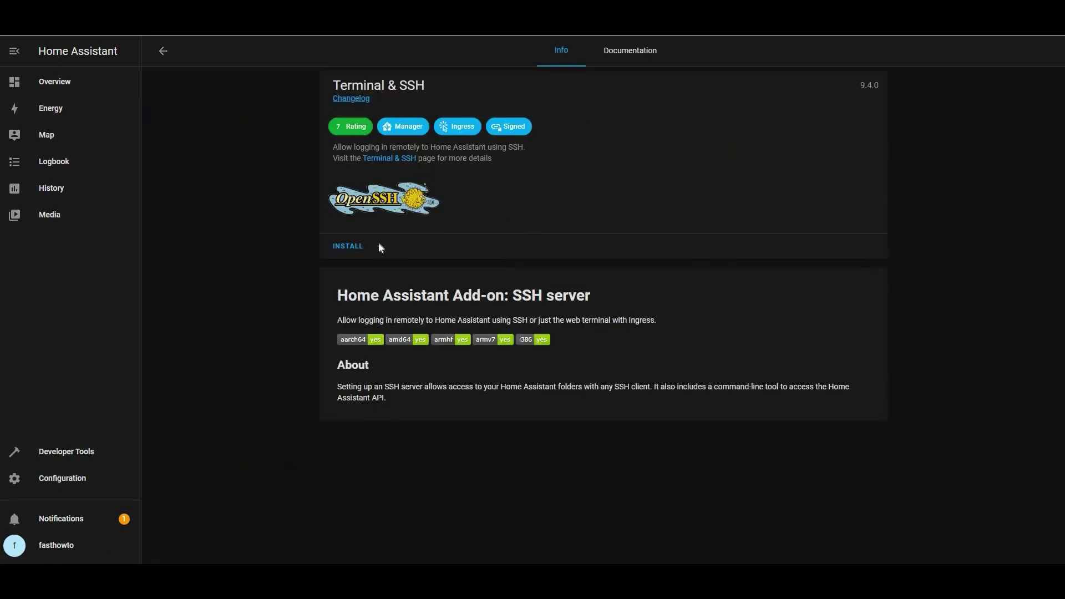
click(365, 247)
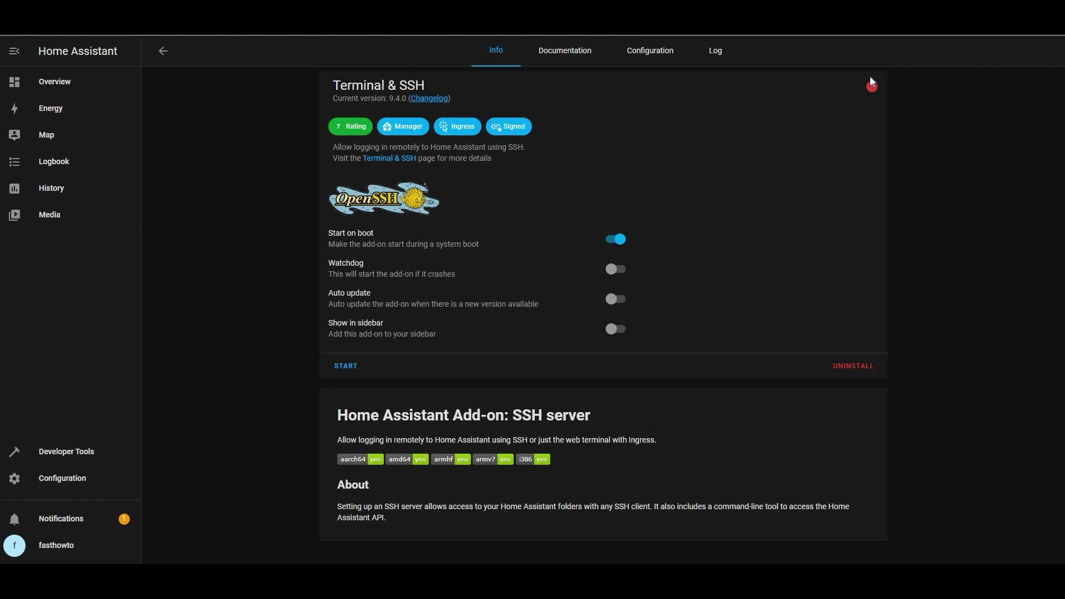
Enter a login password in the add-on's configuration options and save it
click(639, 53)
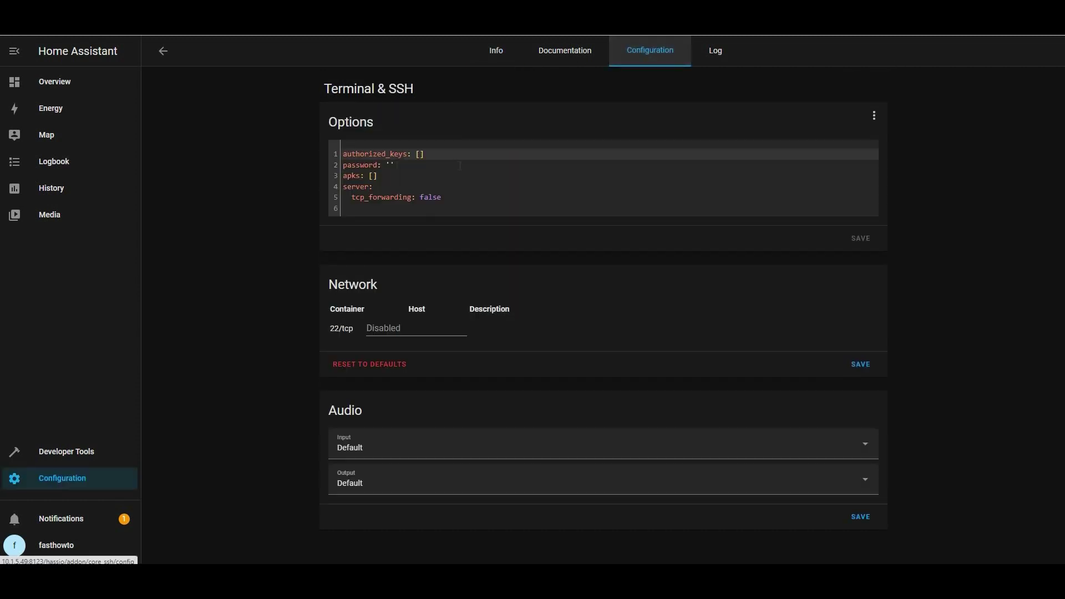
click(460, 165)
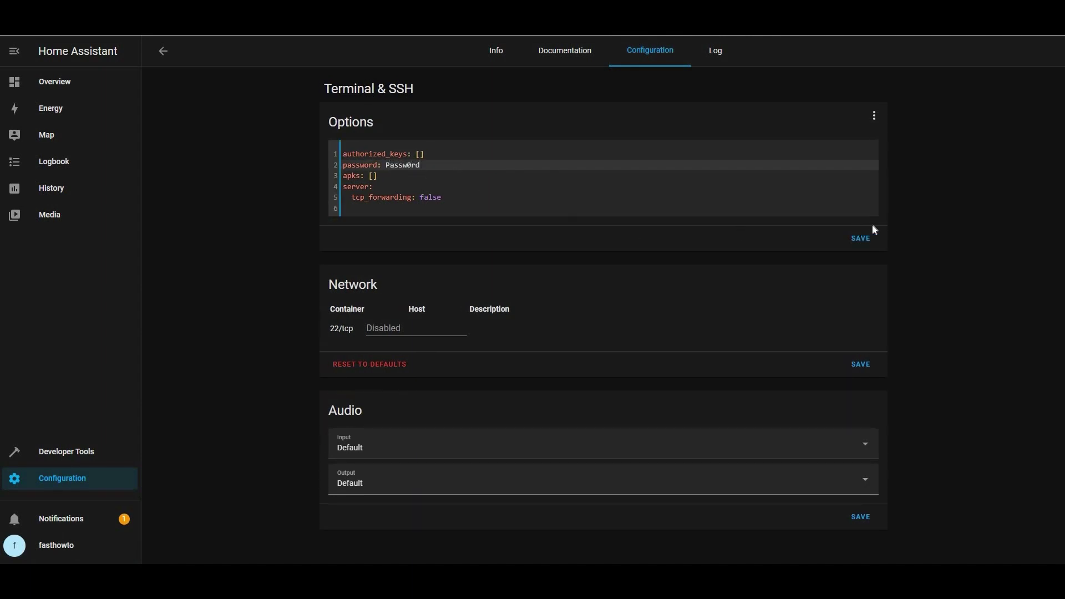
click(859, 239)
Set the SSH host port to 22 and save the network setting
click(413, 330)
text(22)
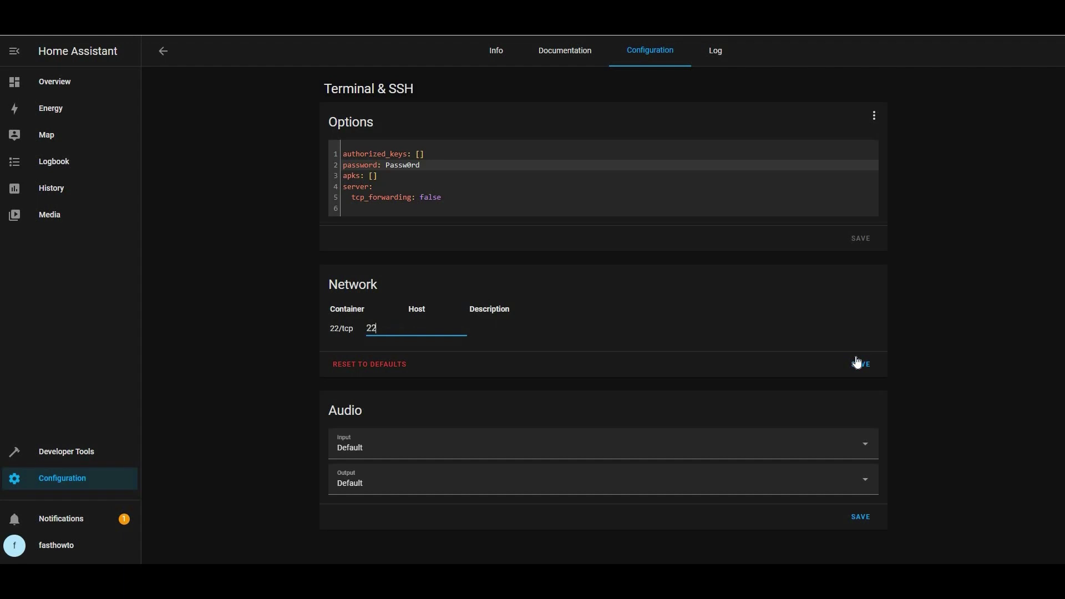
click(858, 364)
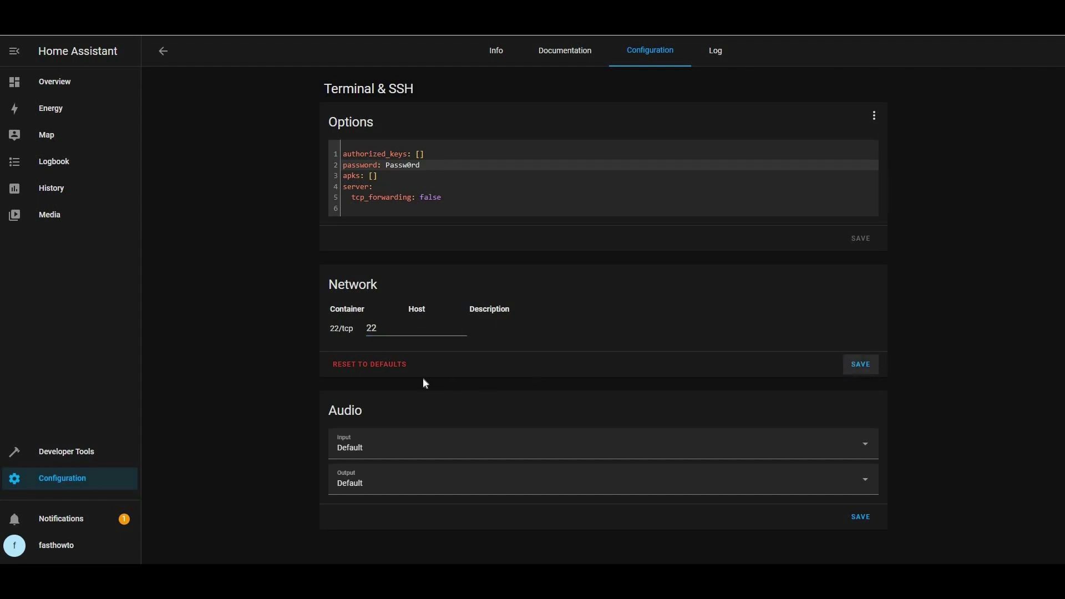
Enable Watchdog and Show in sidebar, start the Terminal & SSH add-on, and open its terminal
click(498, 57)
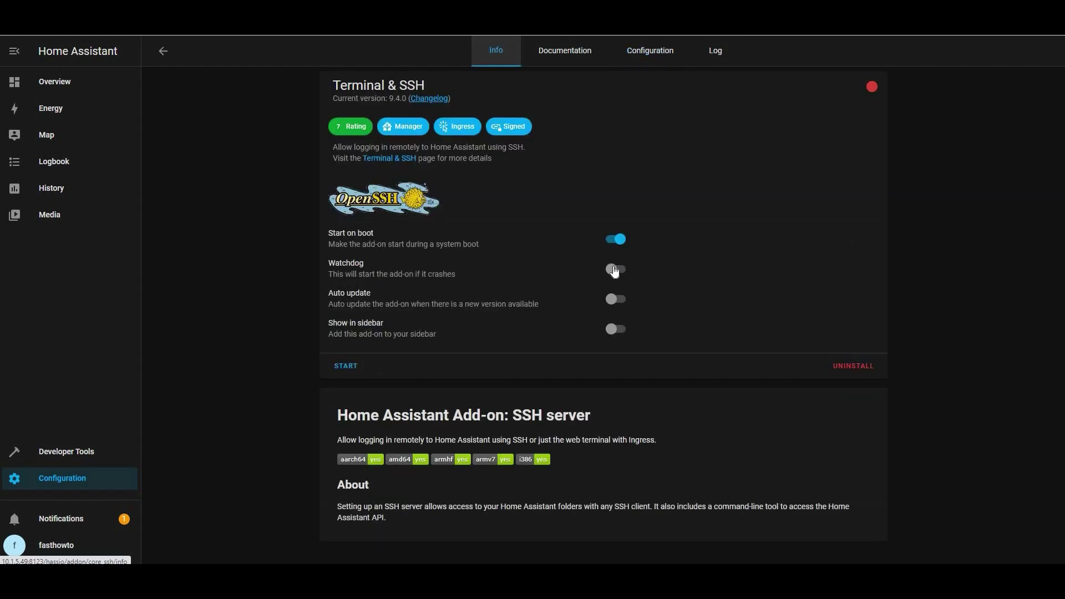
key(space)
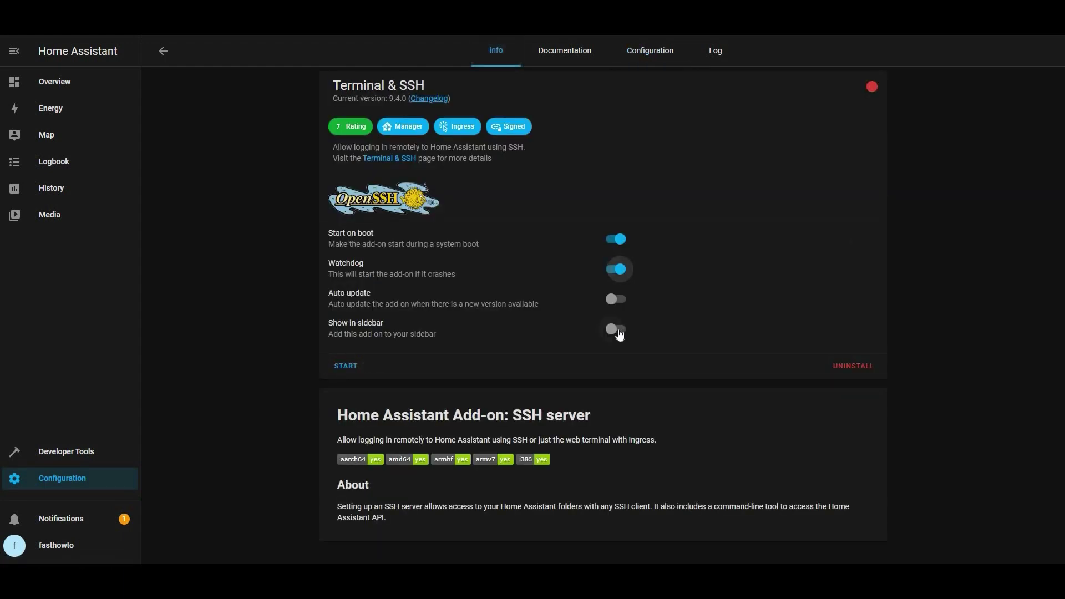
click(619, 333)
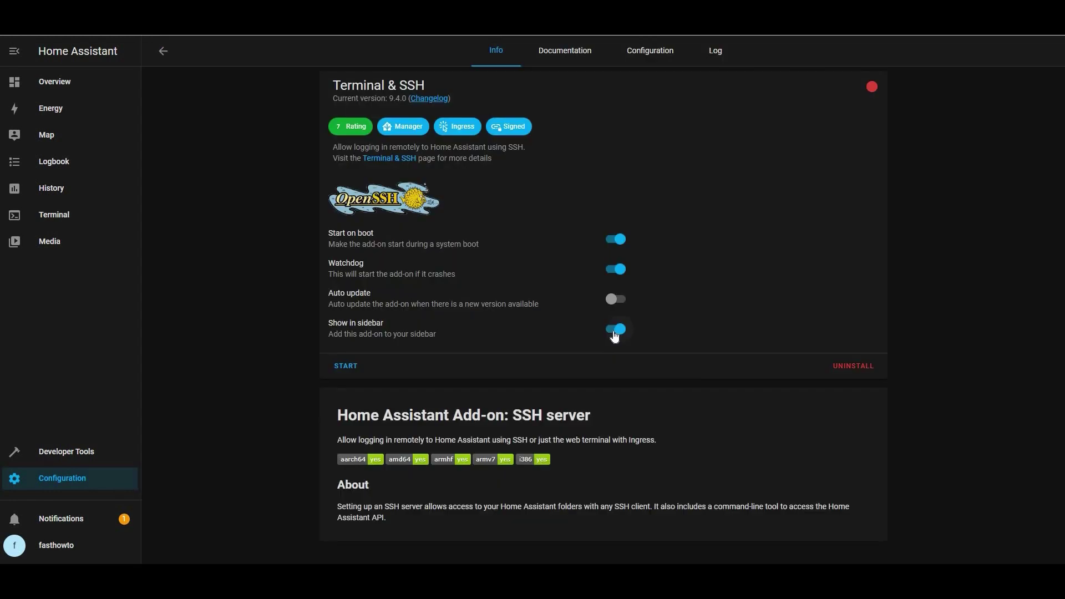
click(650, 59)
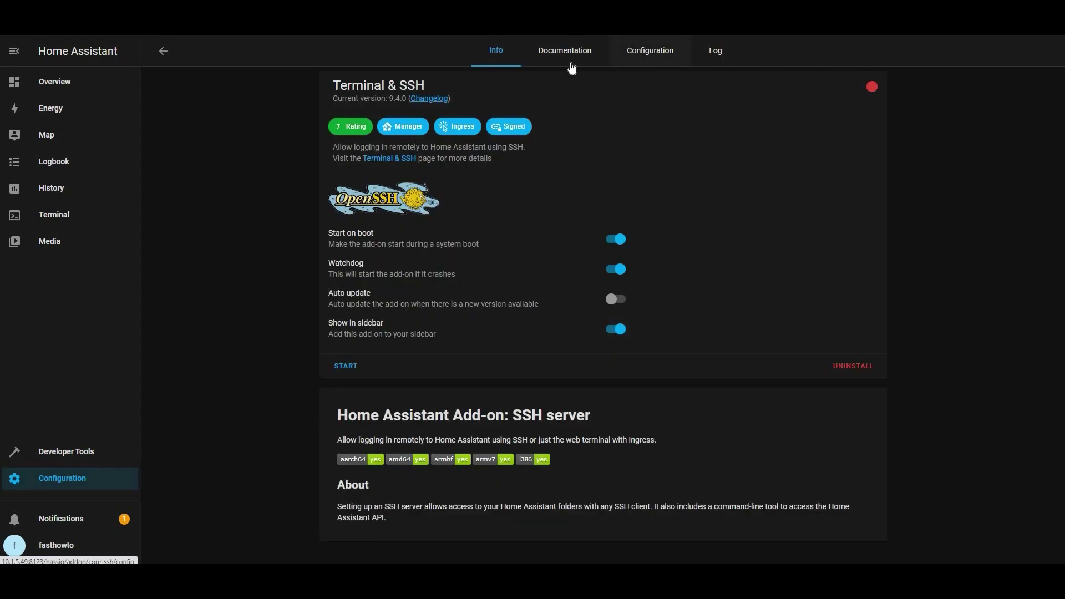
click(501, 57)
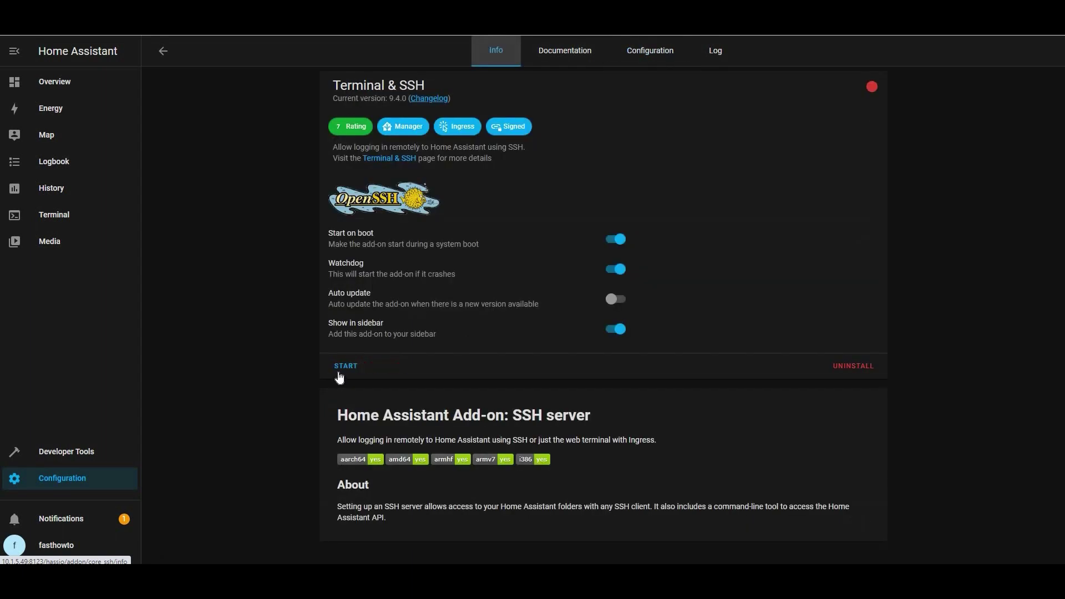
click(339, 372)
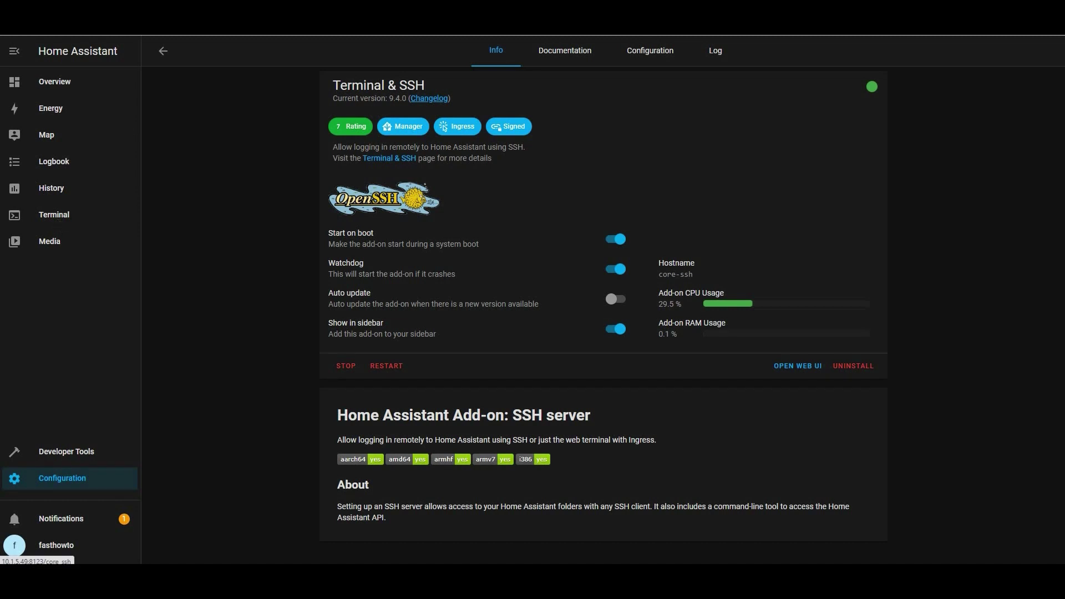
click(54, 215)
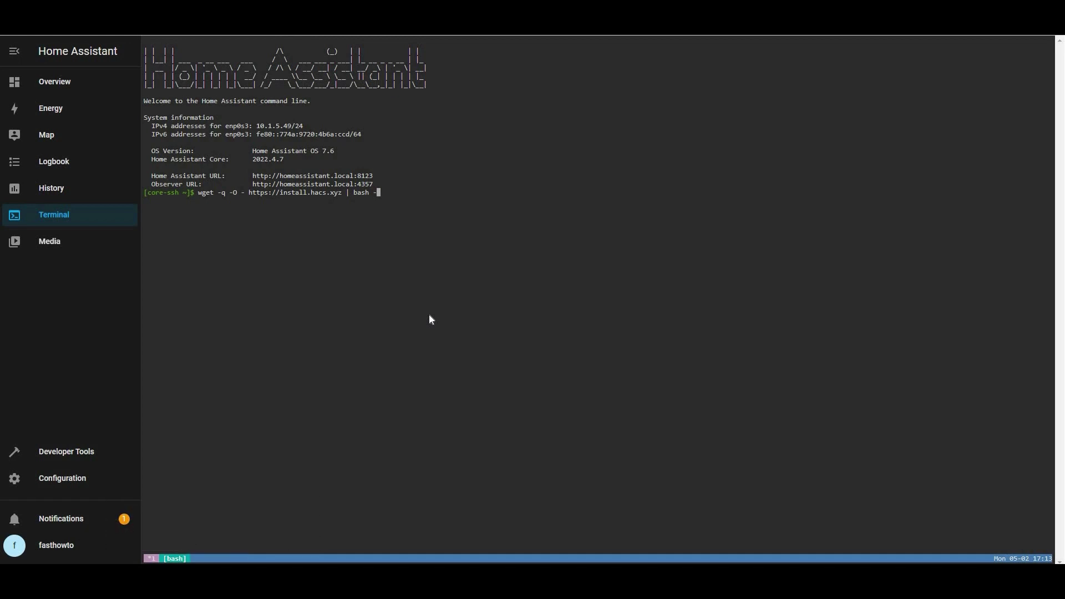
Run the wget HACS install command and highlight the restart reminder in its output
key(Return)
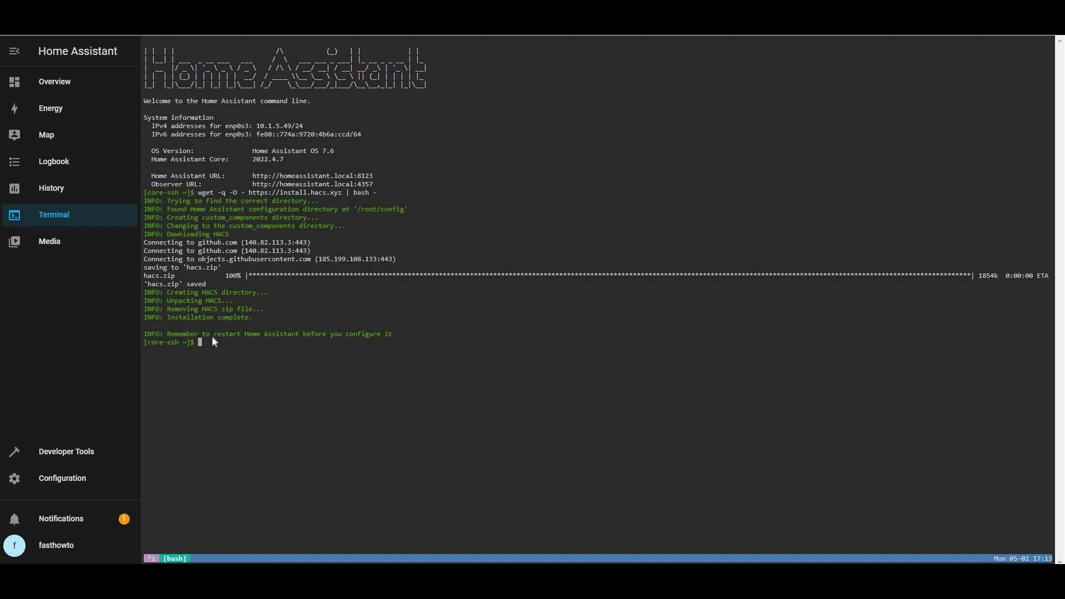
drag(210, 334, 288, 414)
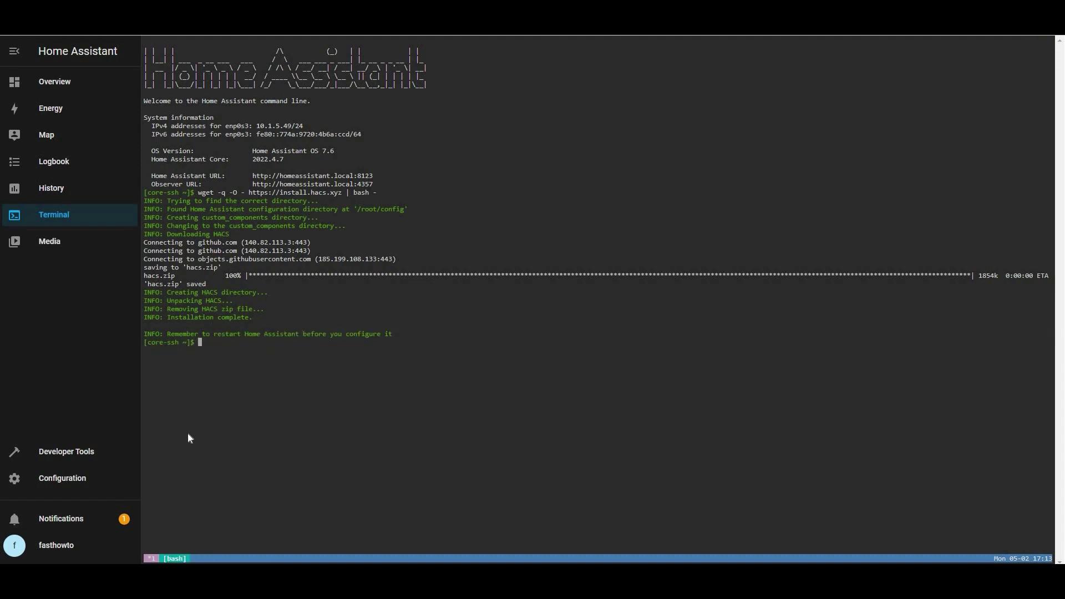
Reboot the host from the Supervisor System page and confirm the reboot
click(62, 480)
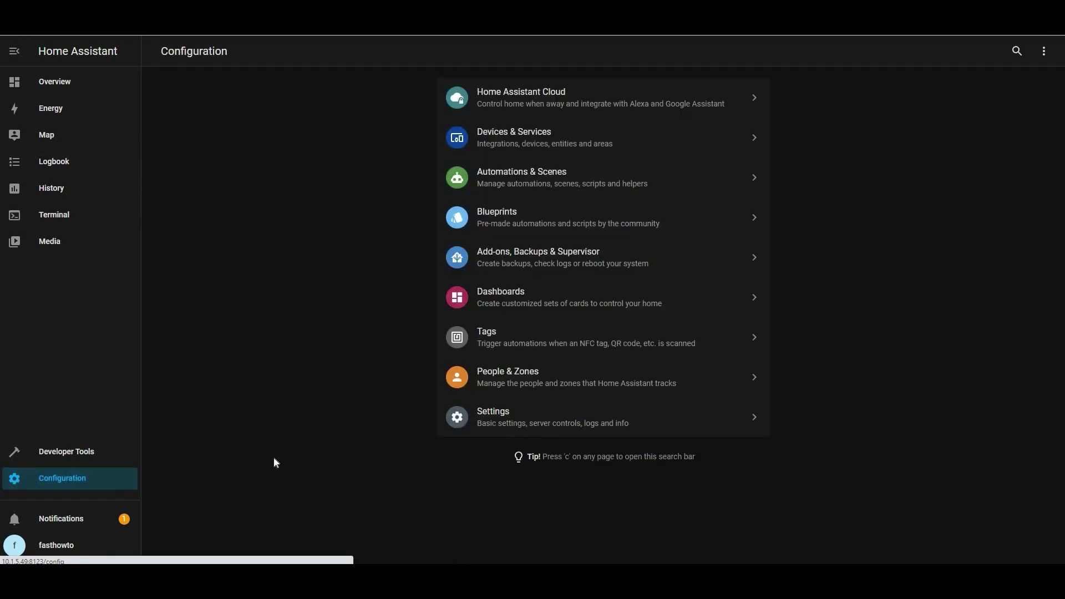
click(674, 62)
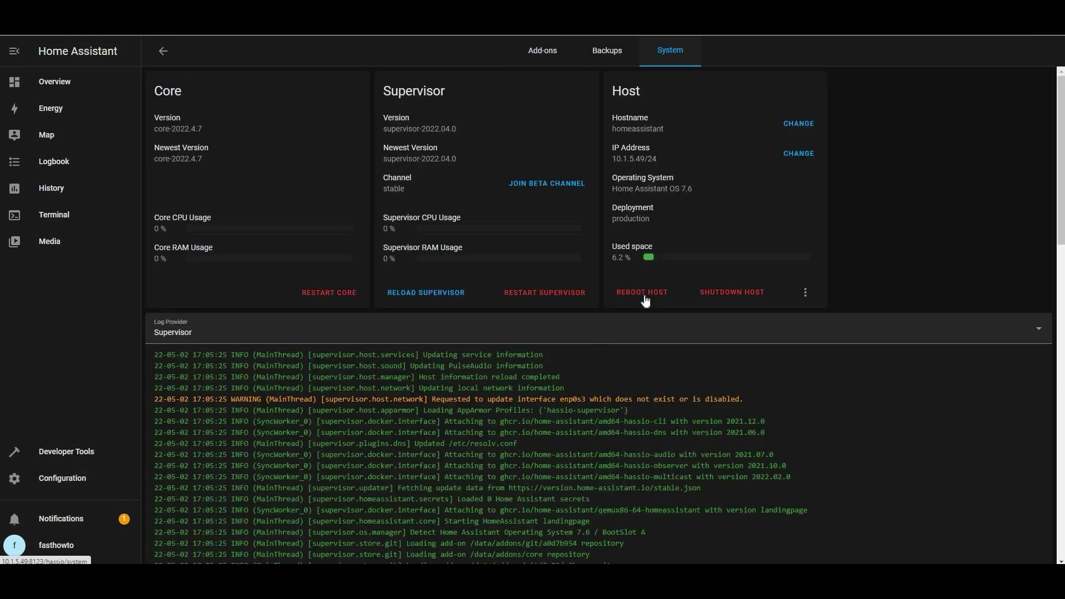
click(643, 293)
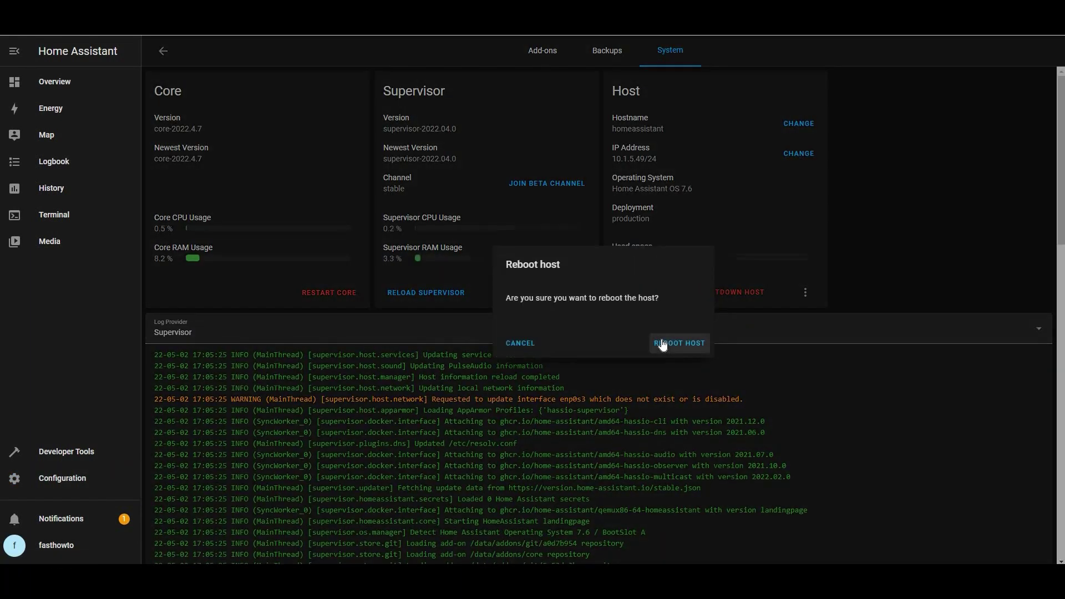
click(663, 343)
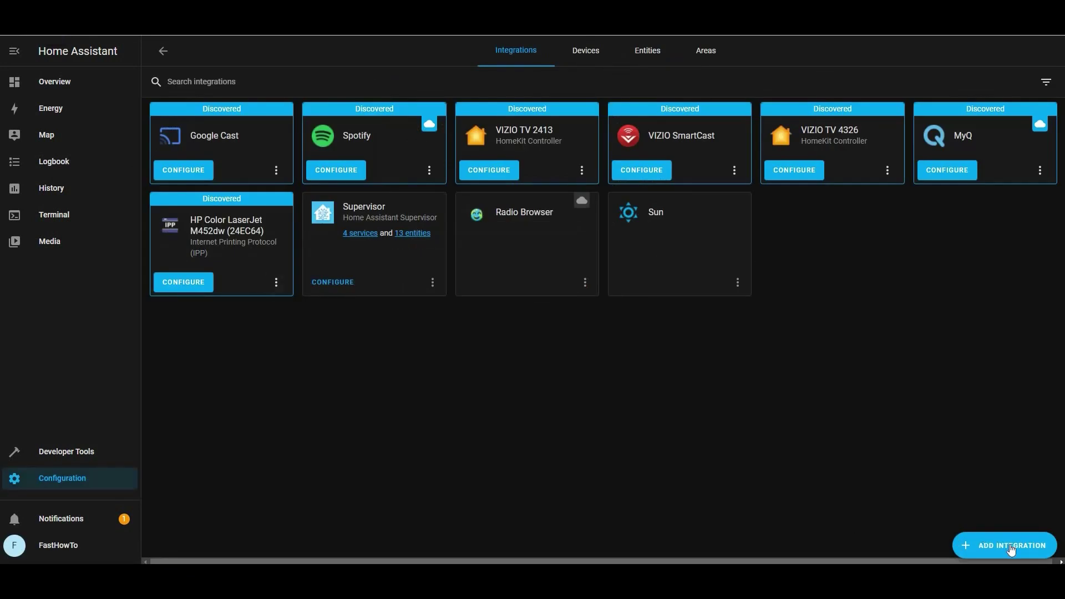
Add a new integration by searching 'hacs' and choosing HACS
click(1010, 544)
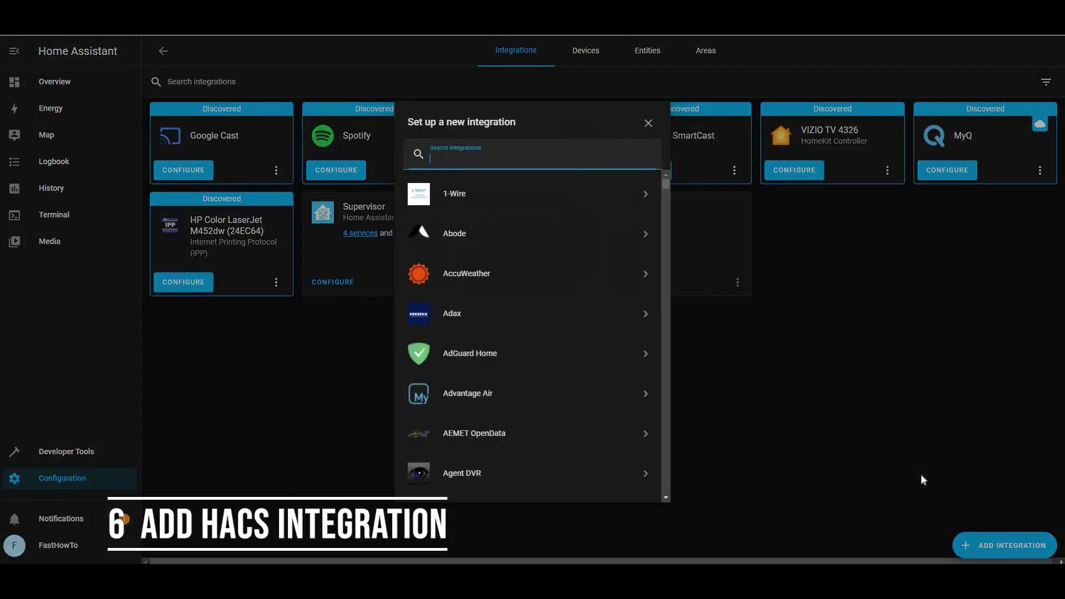
text(hacs)
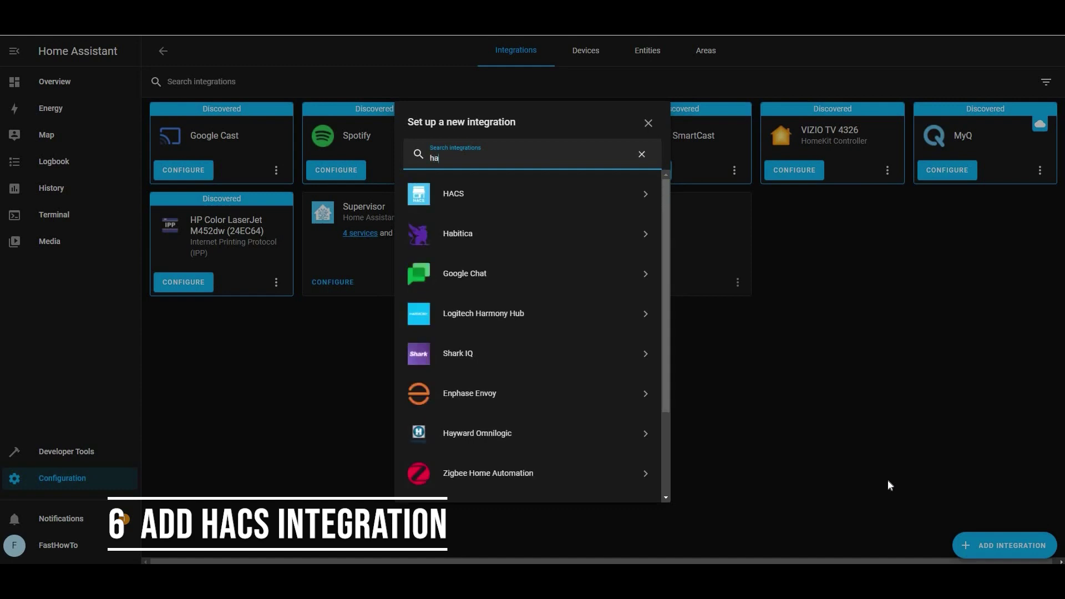
click(488, 194)
Tick all four HACS acknowledgement checkboxes and submit them
click(392, 258)
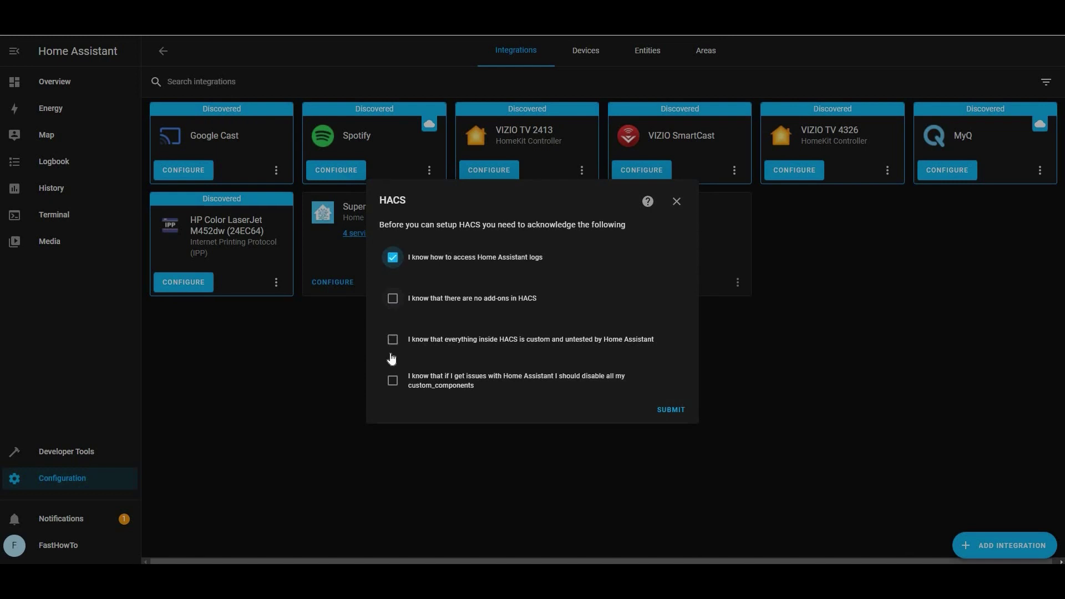
key(Tab)
key(space)
key(Tab)
key(space)
key(Tab)
key(space)
click(674, 415)
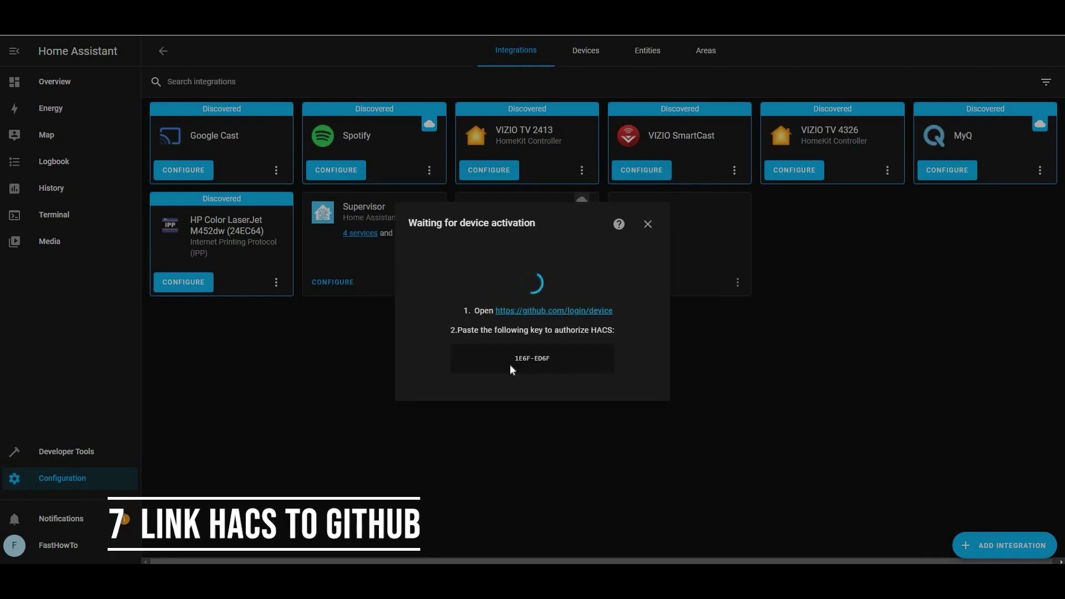
Copy the device activation key, paste it at github.com/login/device, and continue
drag(551, 358, 510, 366)
key(ctrl+c)
click(553, 317)
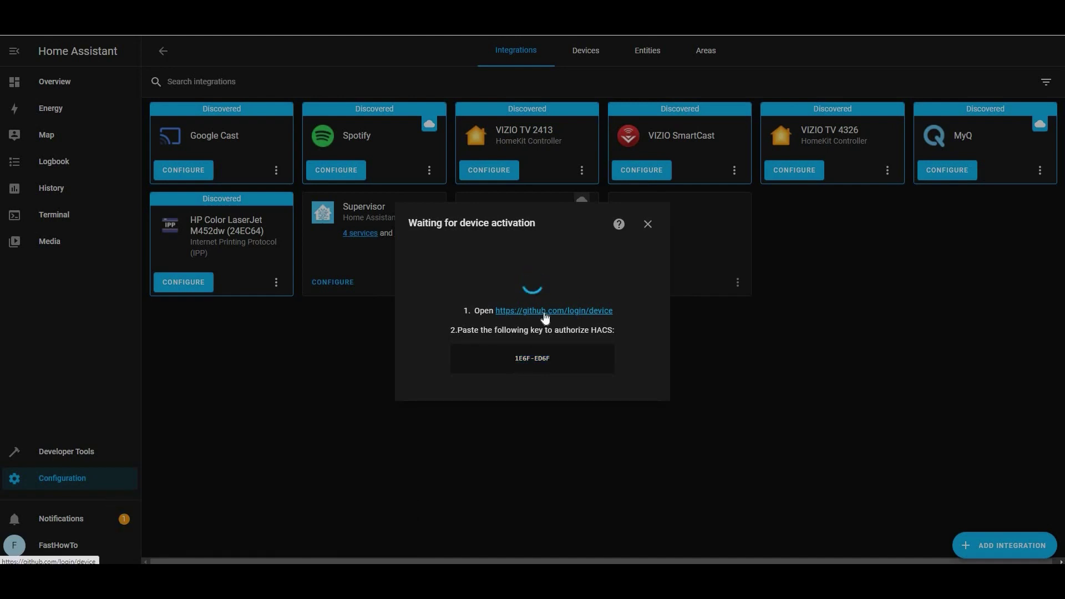
key(ctrl+v)
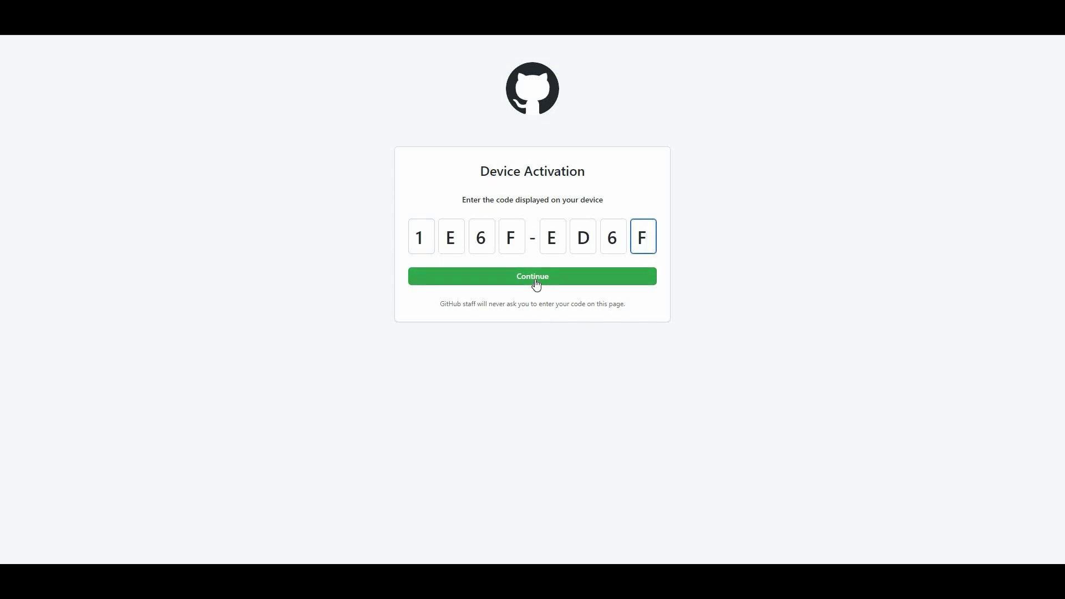
click(535, 279)
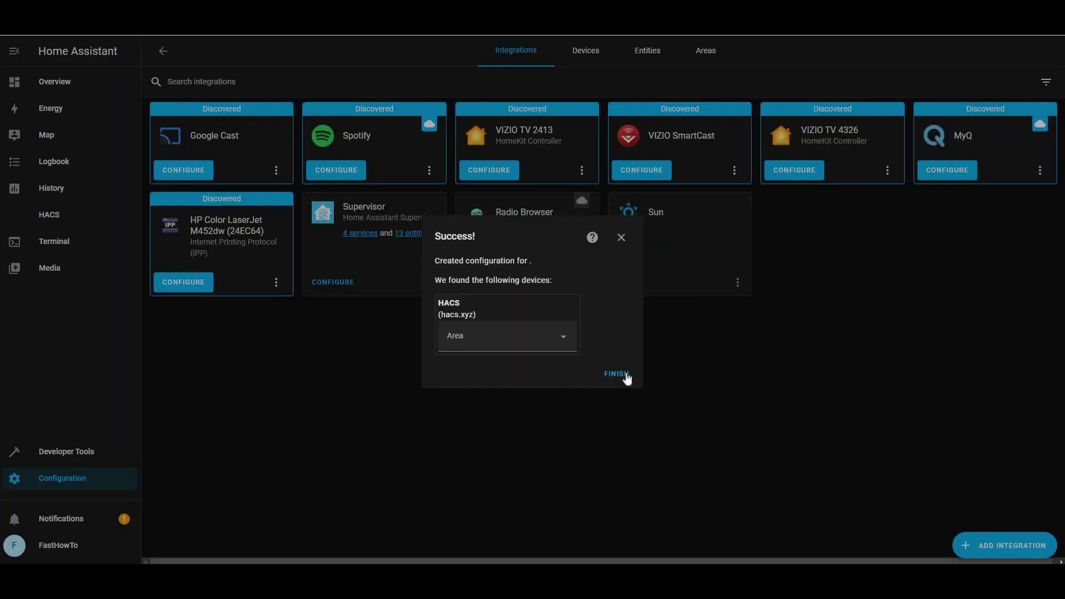
Finish the HACS setup in the Success dialog and open HACS from the sidebar
click(625, 374)
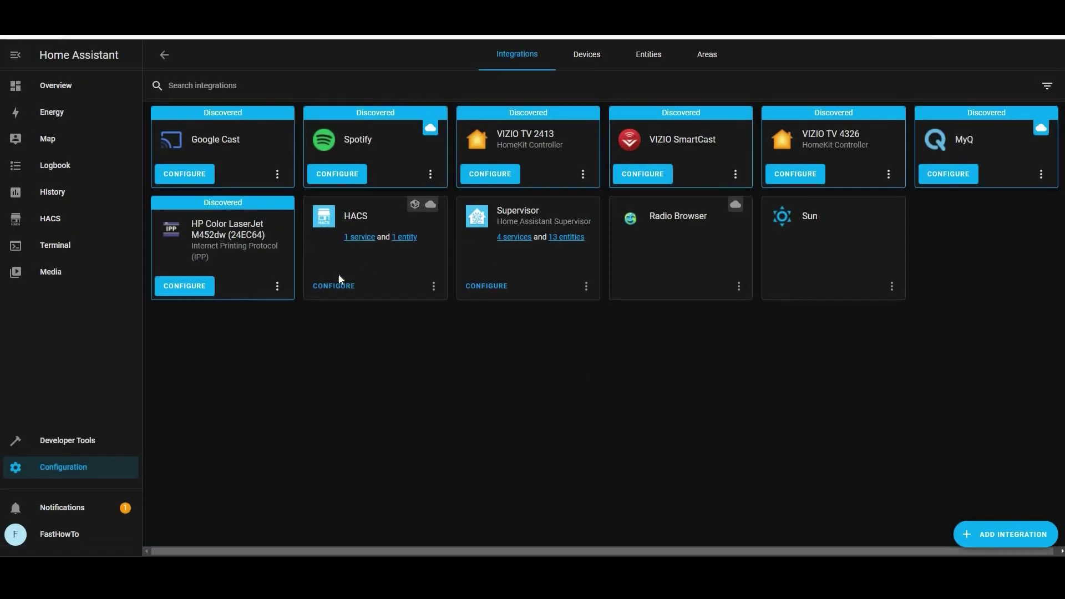
click(32, 222)
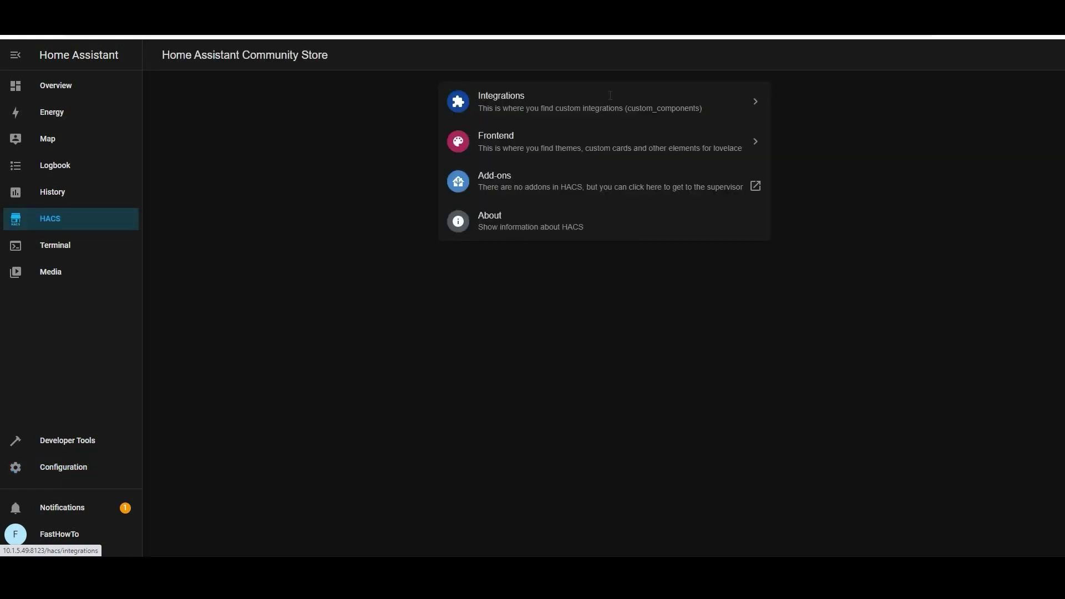
Browse HACS's downloadable integration repositories, then go back to Overview showing the hacs sensor card
click(610, 96)
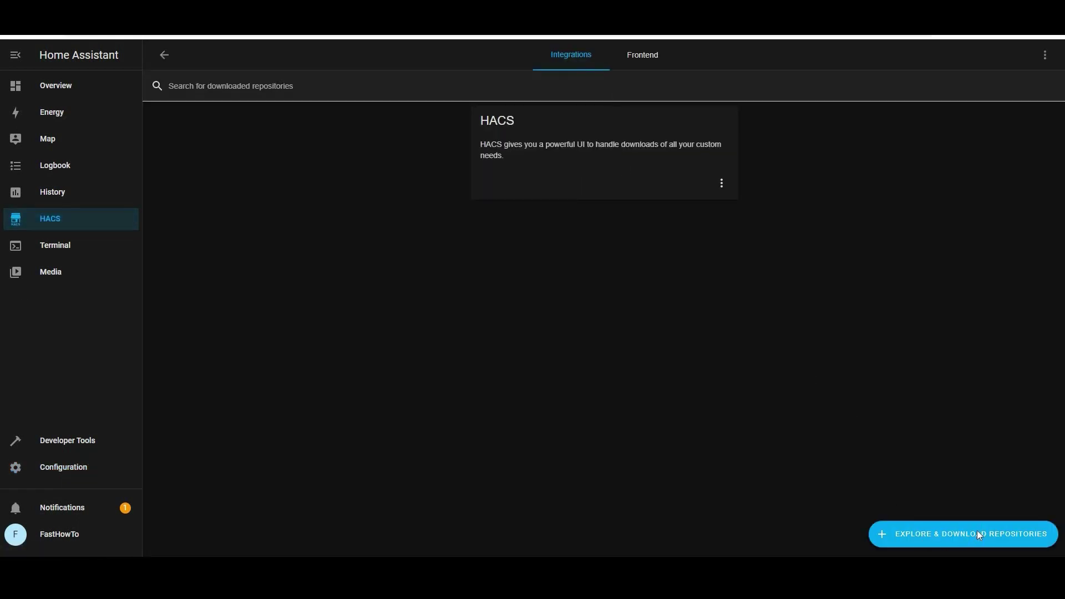
click(961, 528)
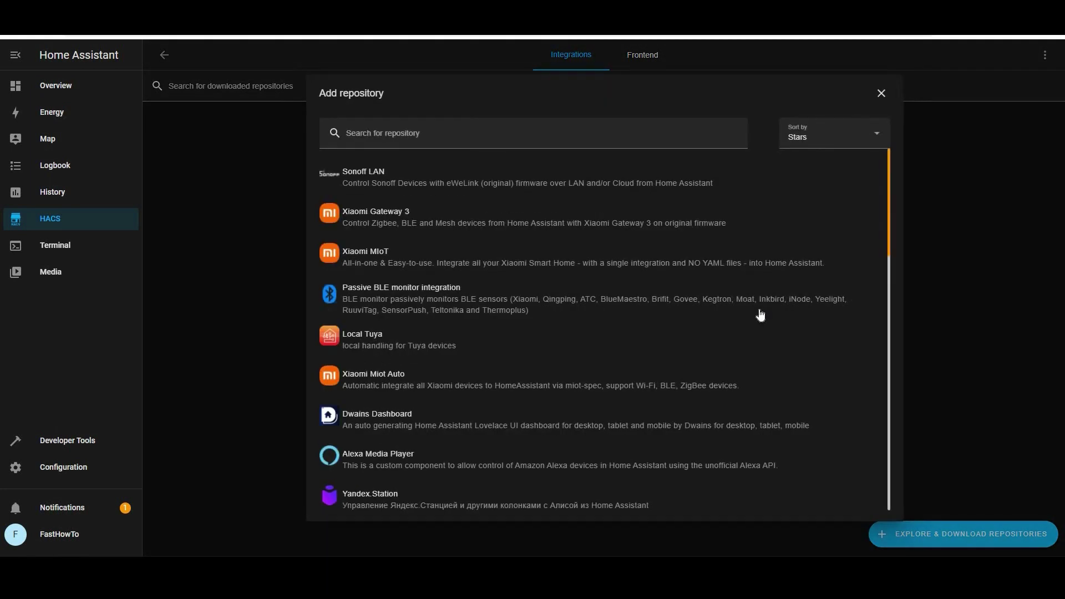
scroll(761, 315, down, 6)
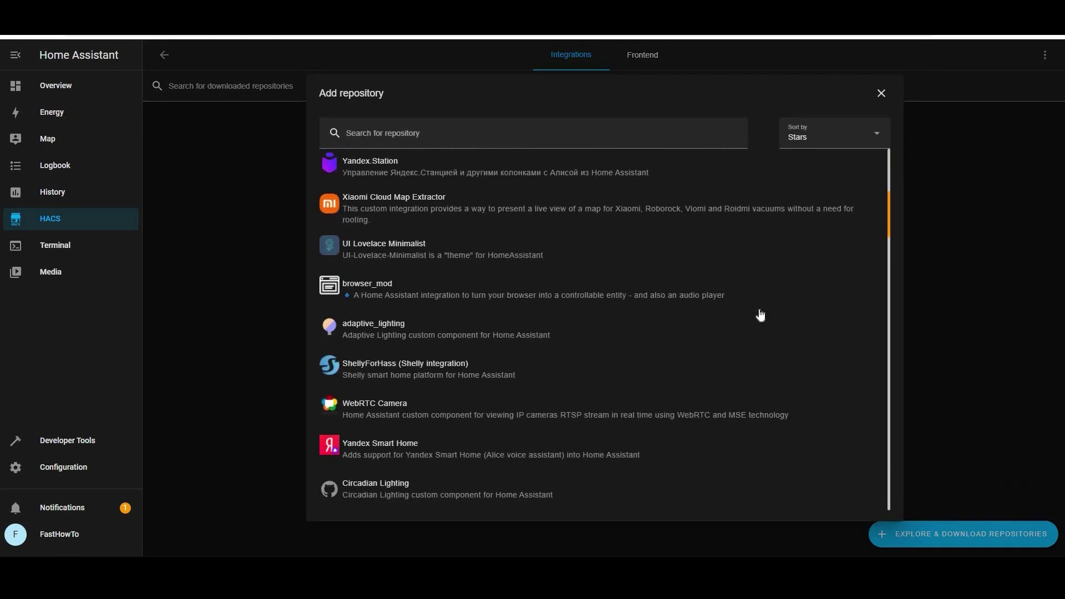
scroll(761, 315, down, 6)
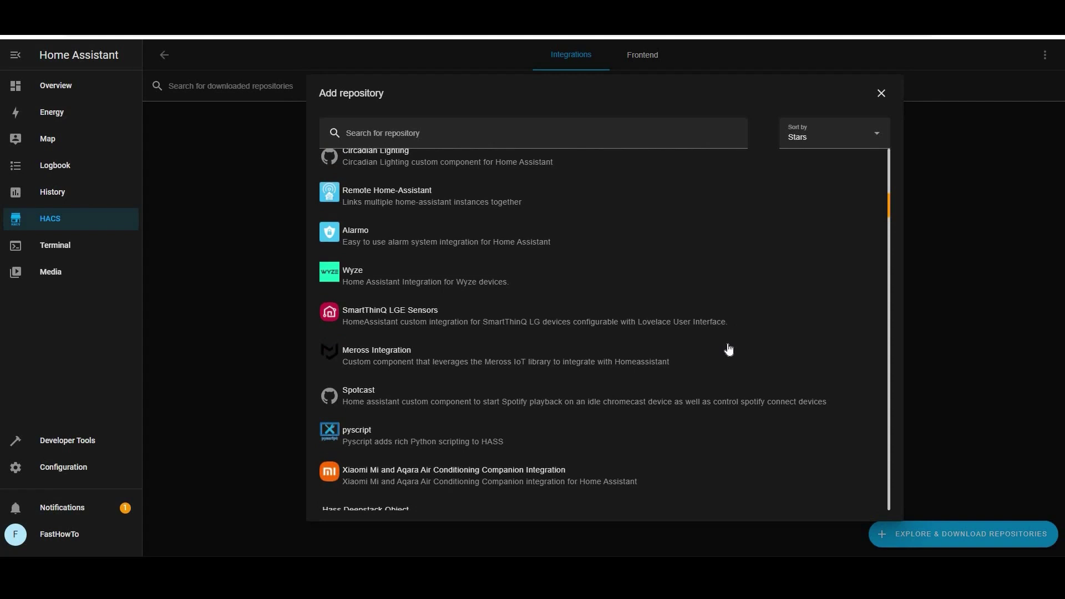
scroll(728, 348, up, 11)
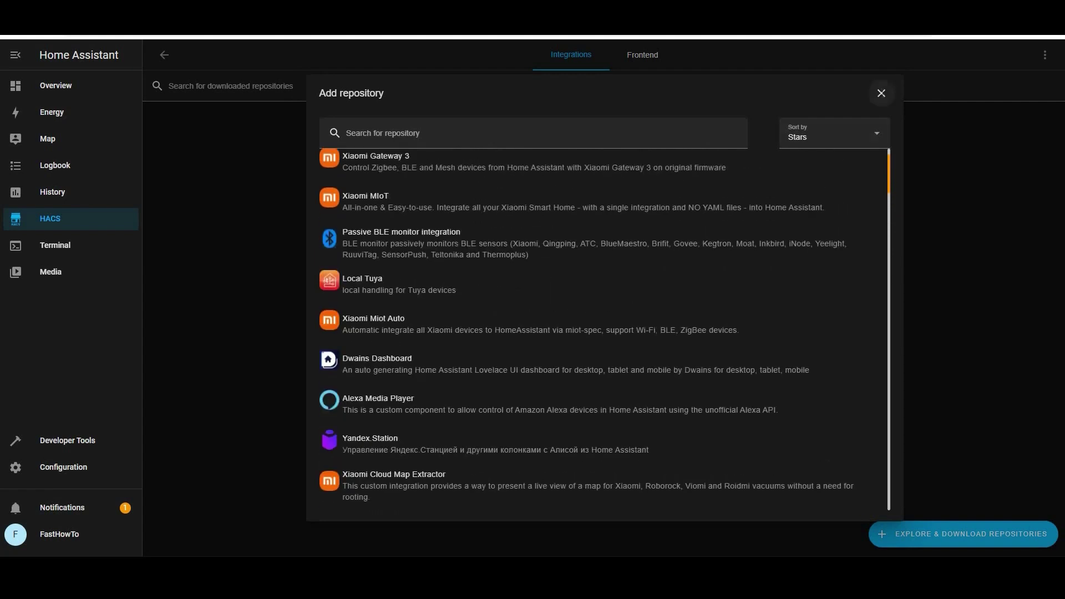
click(211, 245)
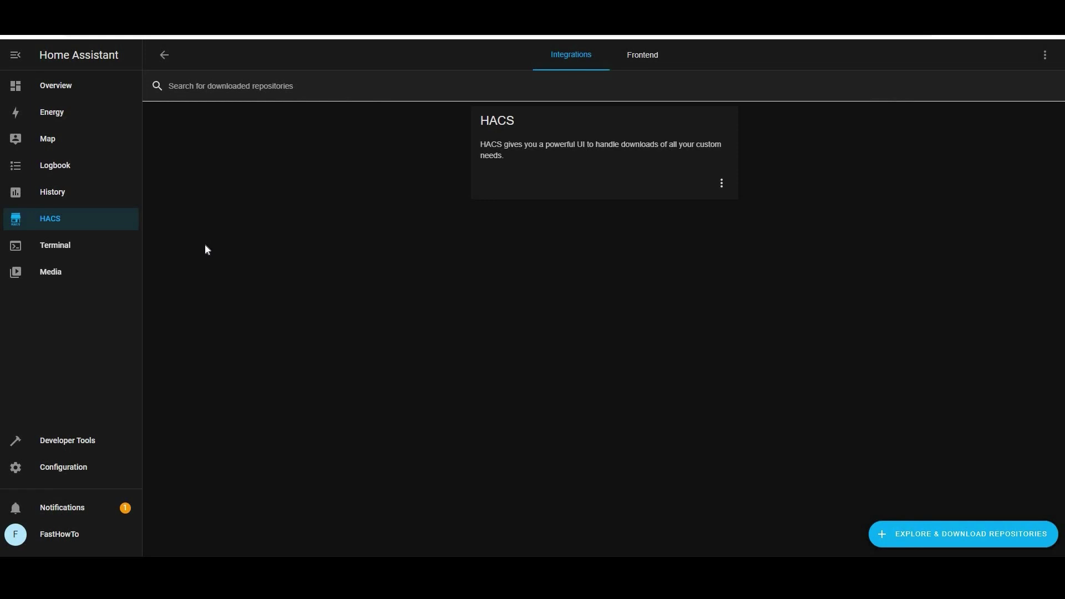
click(80, 87)
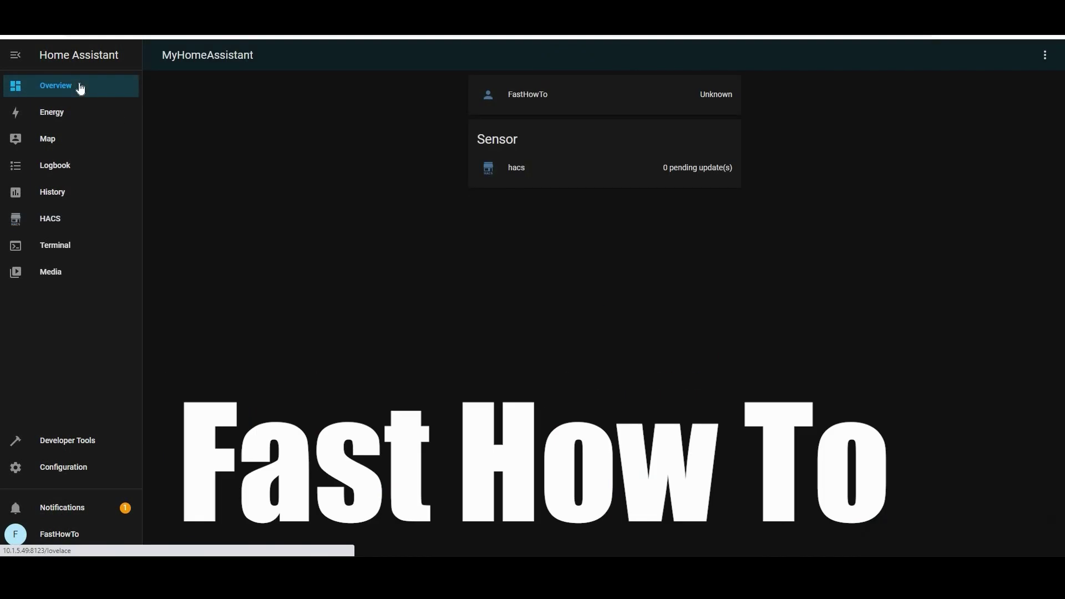